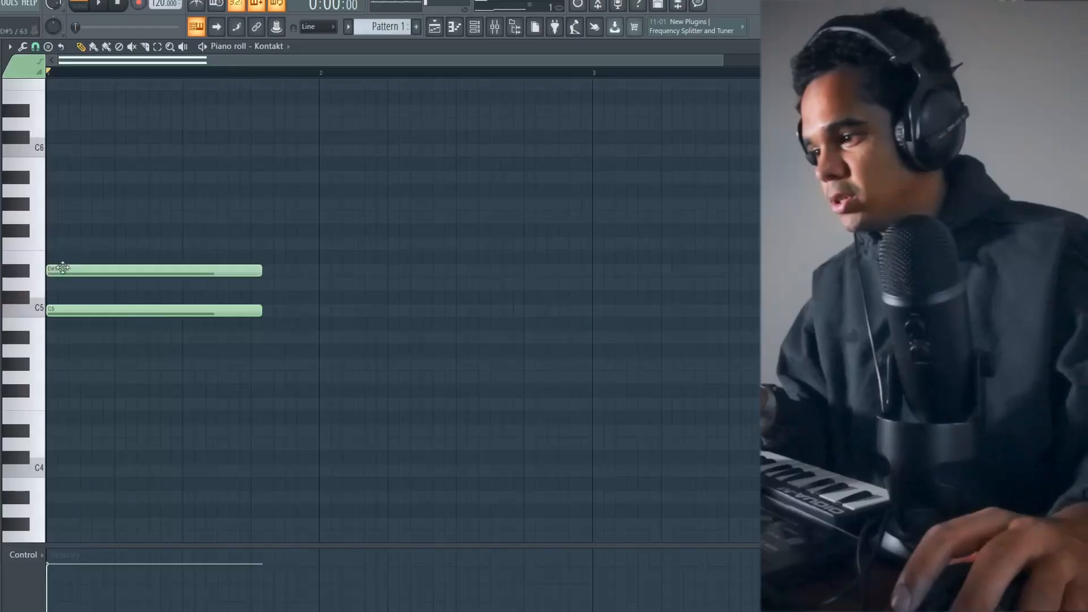
Build a C minor chord in bar 1 by stacking D#5 and G5 above the C5 note
right_click(78, 269)
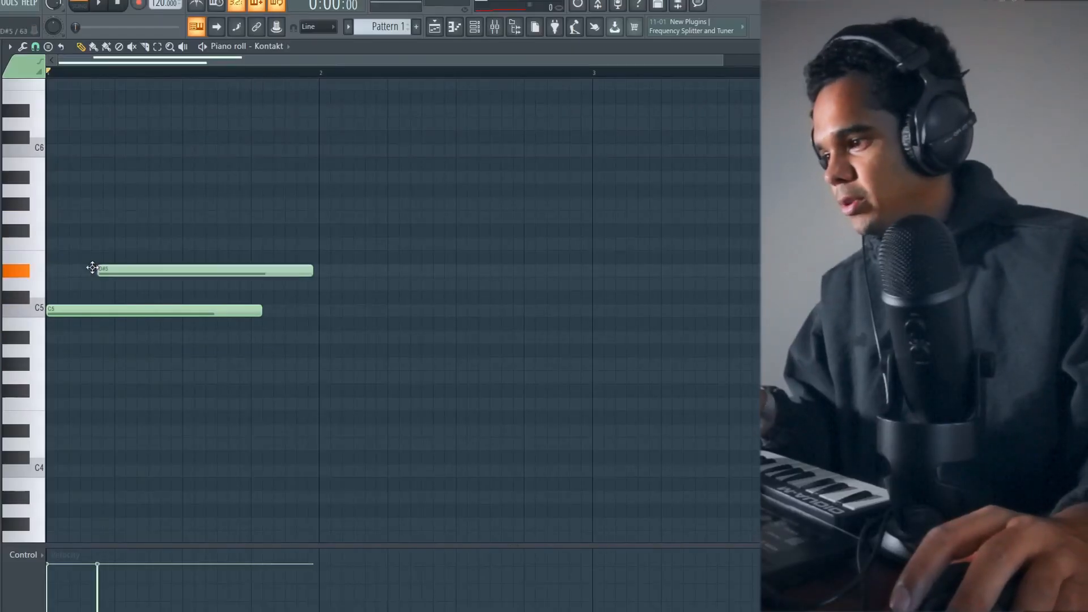
click(84, 215)
Copy the C minor chord to bar 2 and reshape it into A#4, D5 and F5
key(ctrl+a)
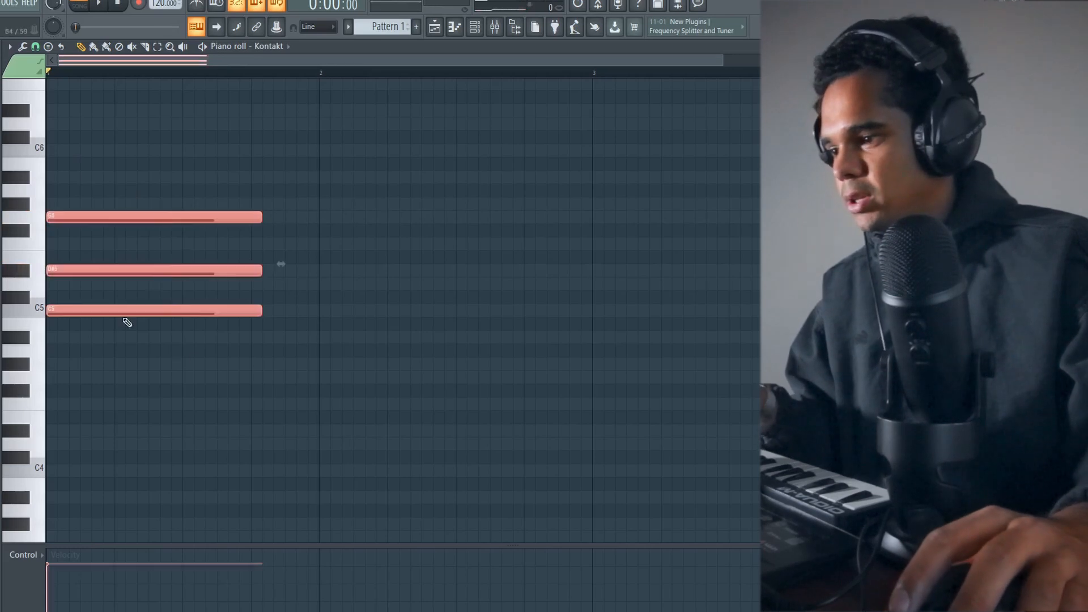
shift+drag(114, 308, 434, 338)
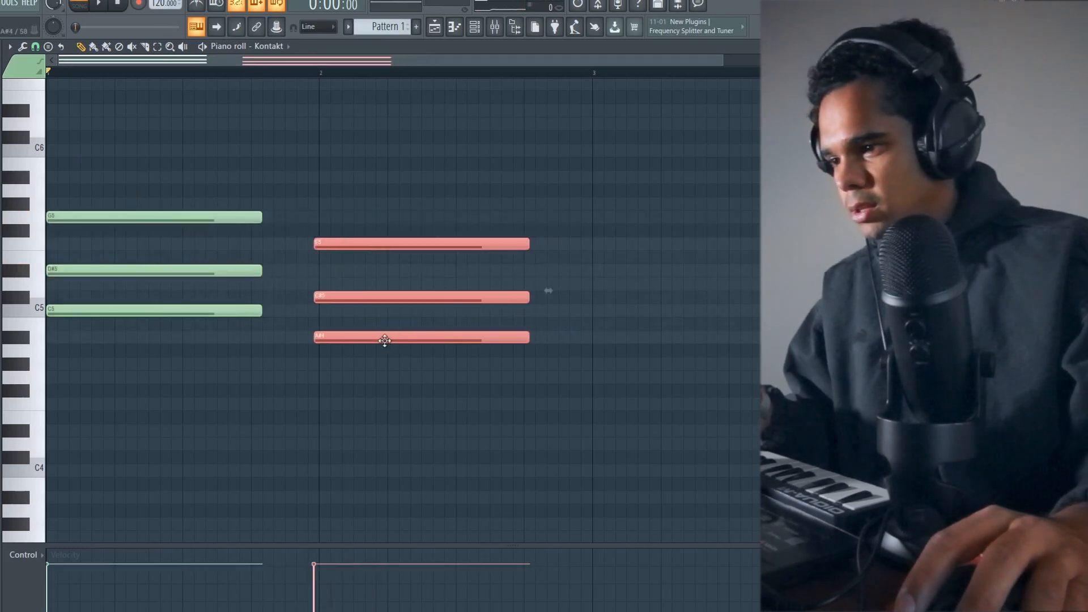
click(400, 358)
right_click(348, 286)
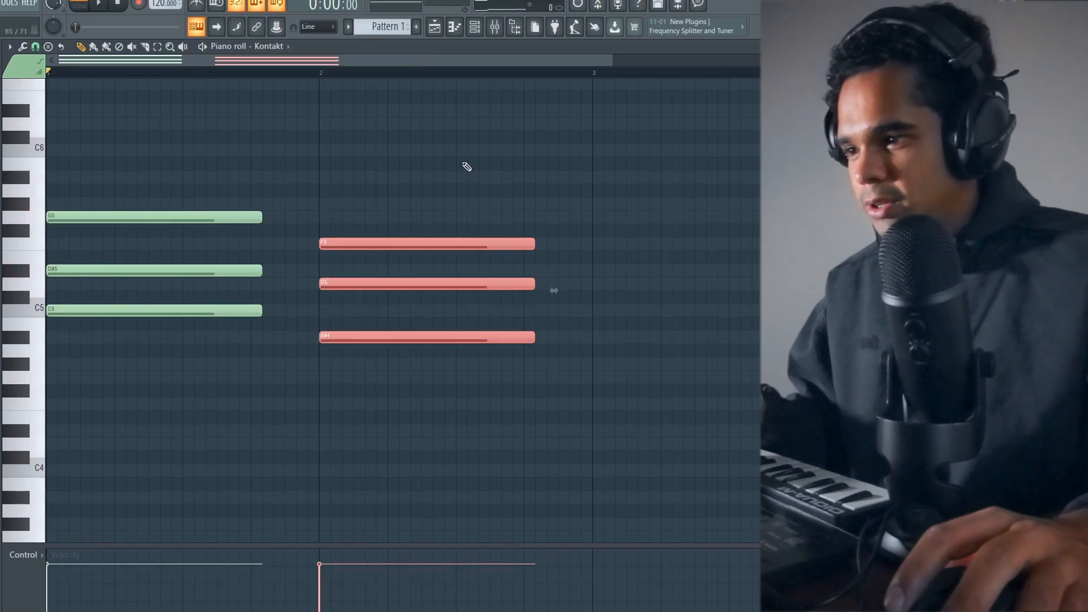
Add a G#4, C5 and D#5 chord in bar 3 and repeat the bar 2 chord in bar 4
ctrl+drag(450, 163, 439, 367)
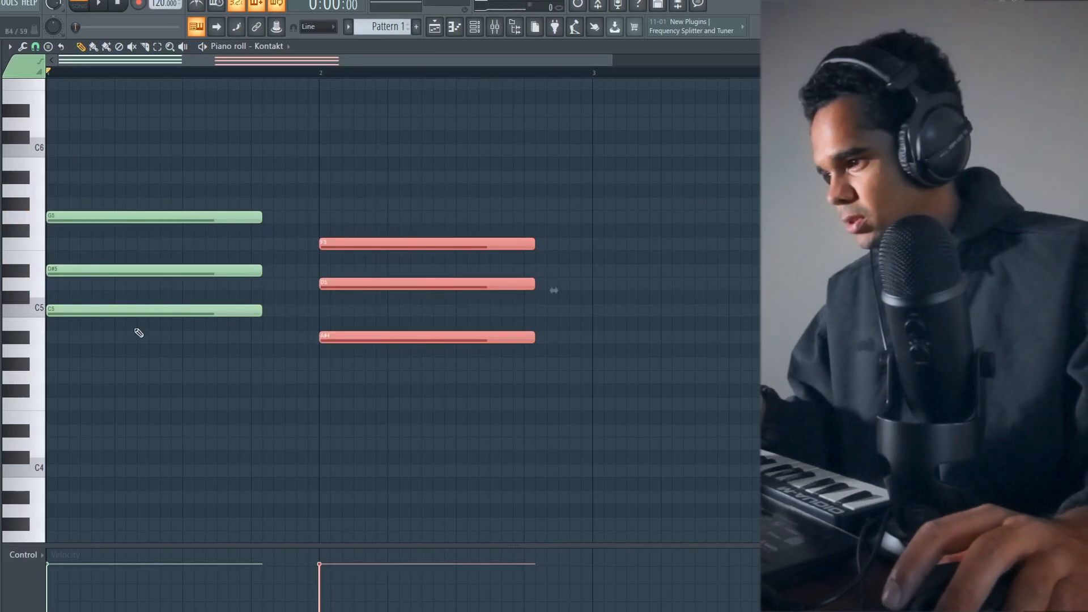
click(103, 314)
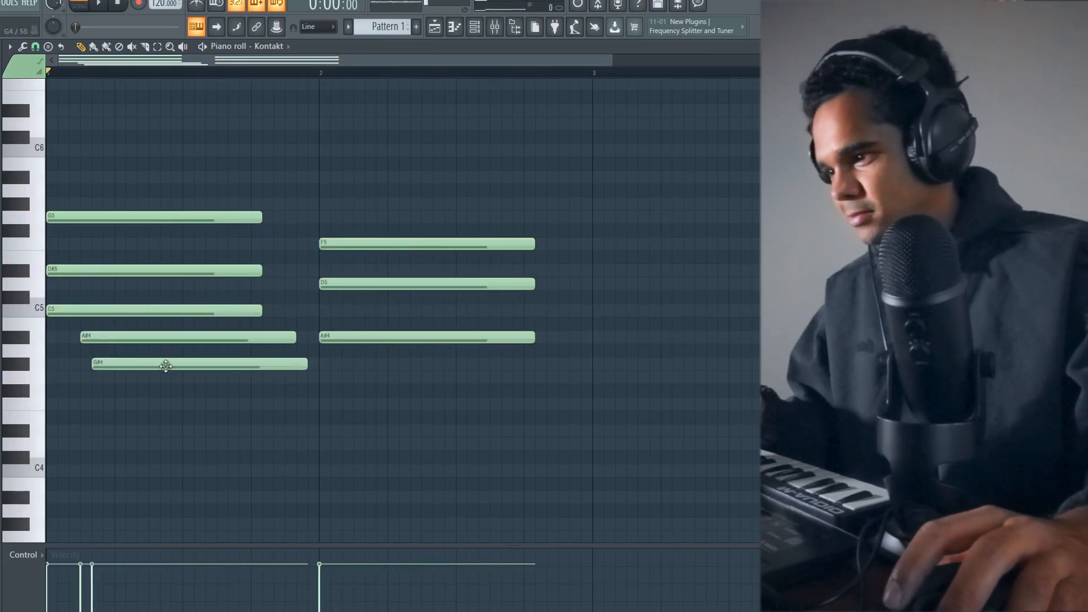
right_click(167, 339)
right_click(168, 364)
drag(376, 199, 393, 384)
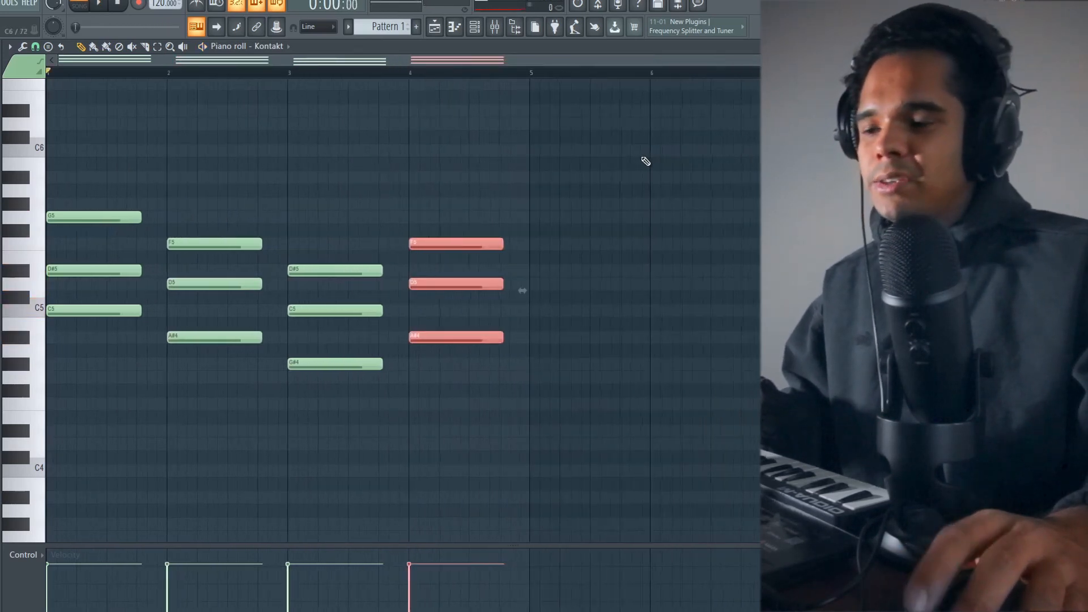
Raise the lowest note of the bar 3 chord one octave to G#5 and play the progression at 150 BPM
scroll(387, 154, down, 5)
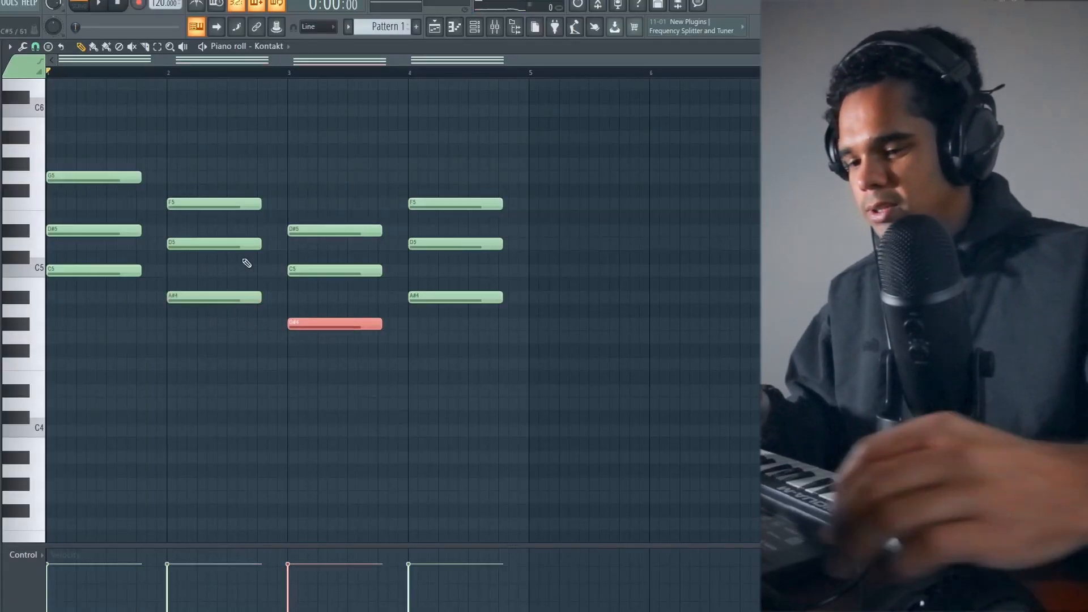
key(ctrl+Up)
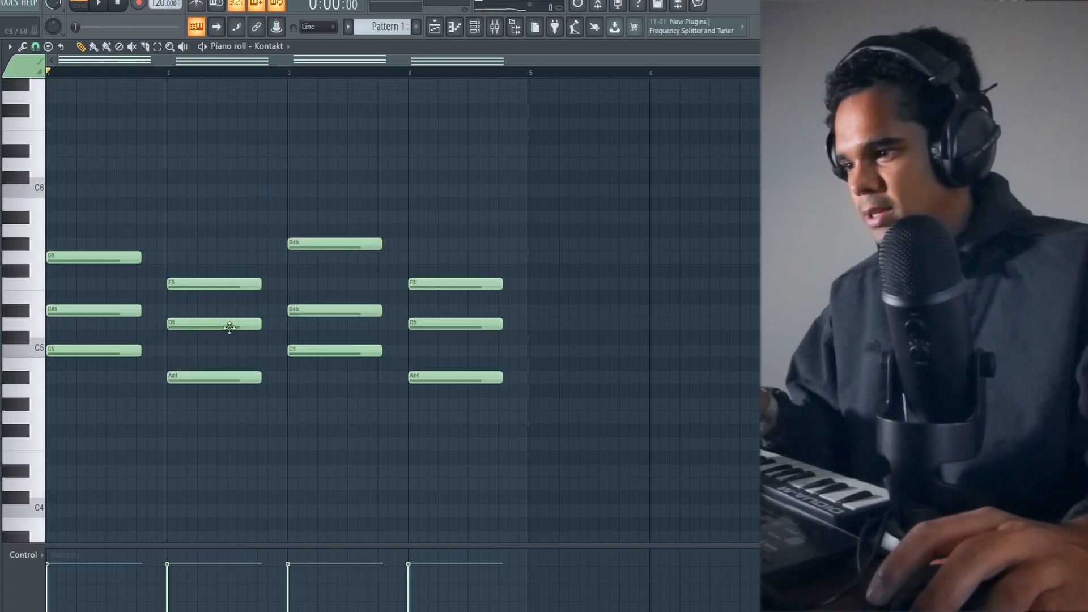
key(space)
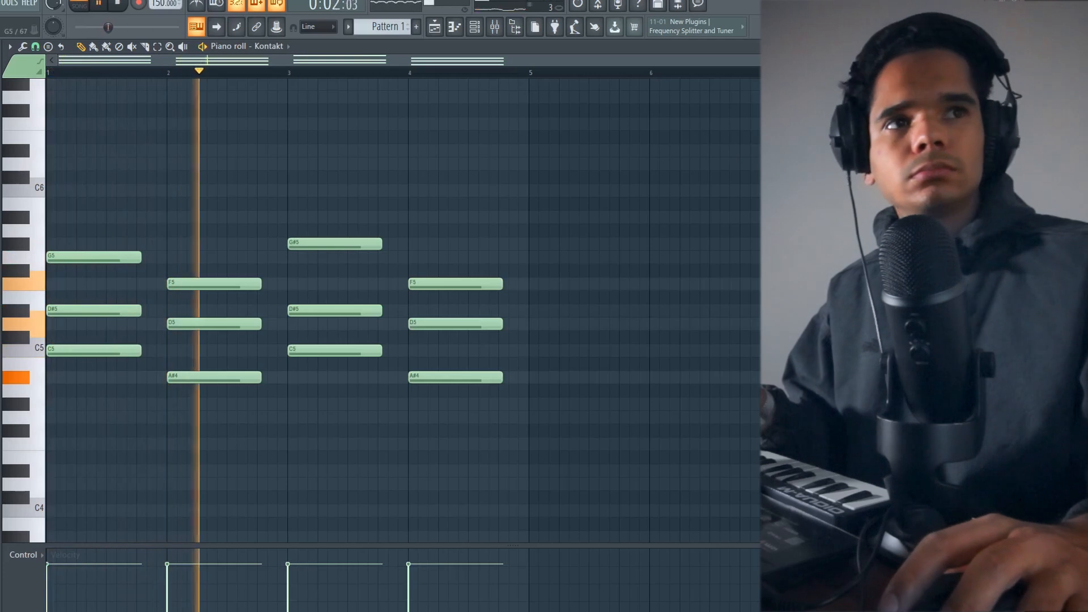
Strum the chords with the strumizer so their notes start slightly staggered
key(alt+s)
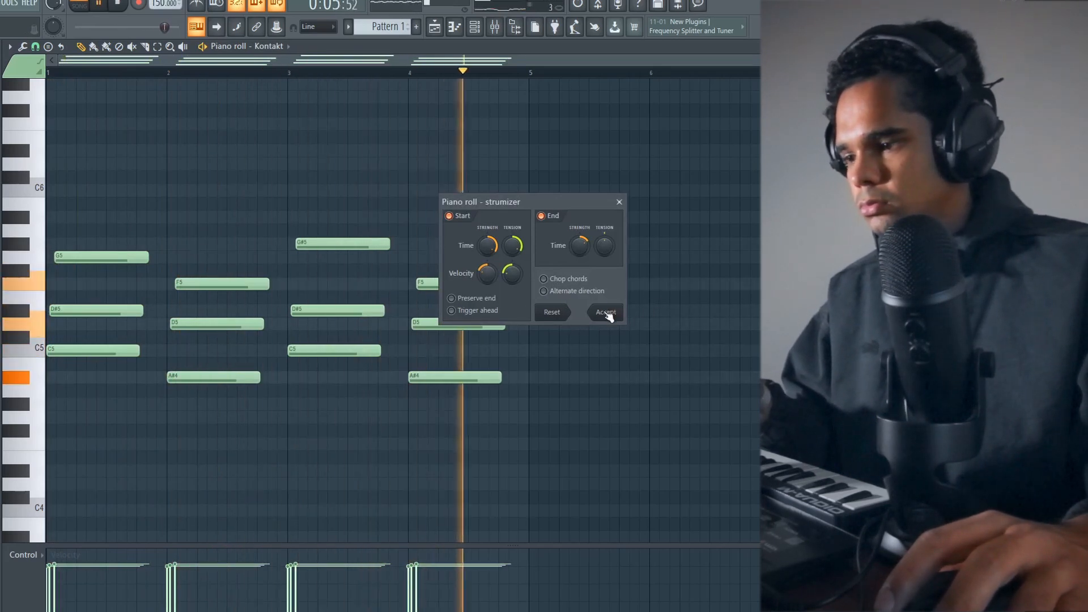
click(606, 313)
key(space)
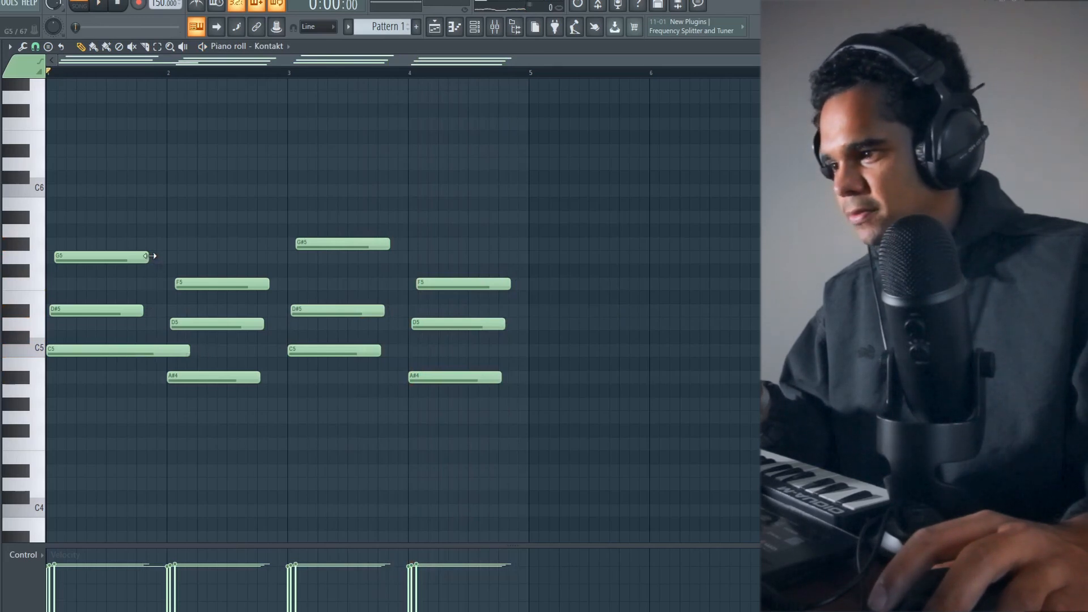
Extend the bar 2 F5 note into bar 3 and raise the roots of the first two chords an octave to C6 and A#5
drag(269, 285, 335, 291)
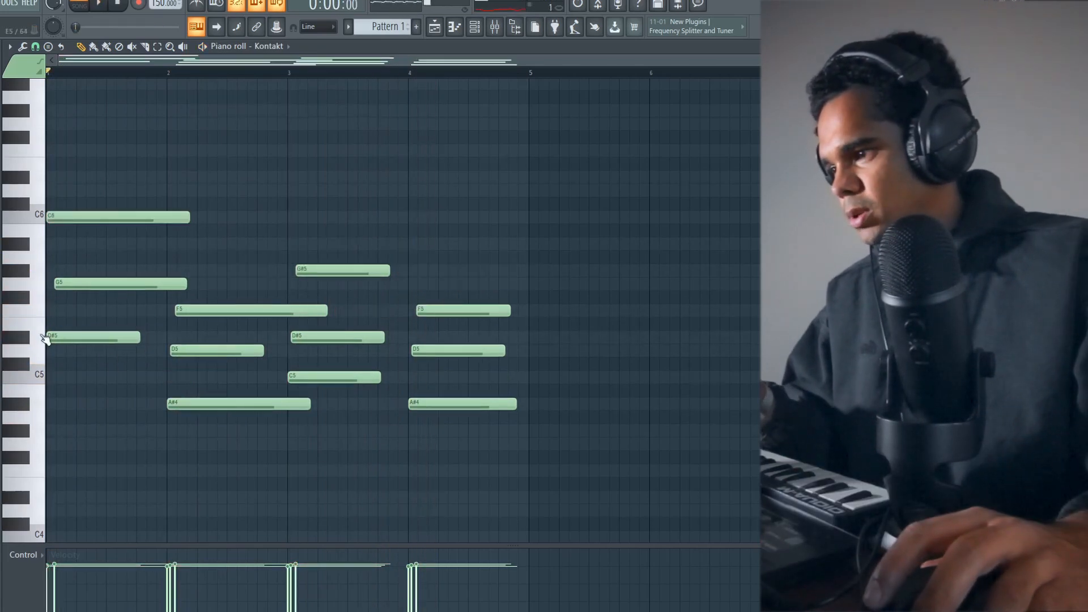
key(space)
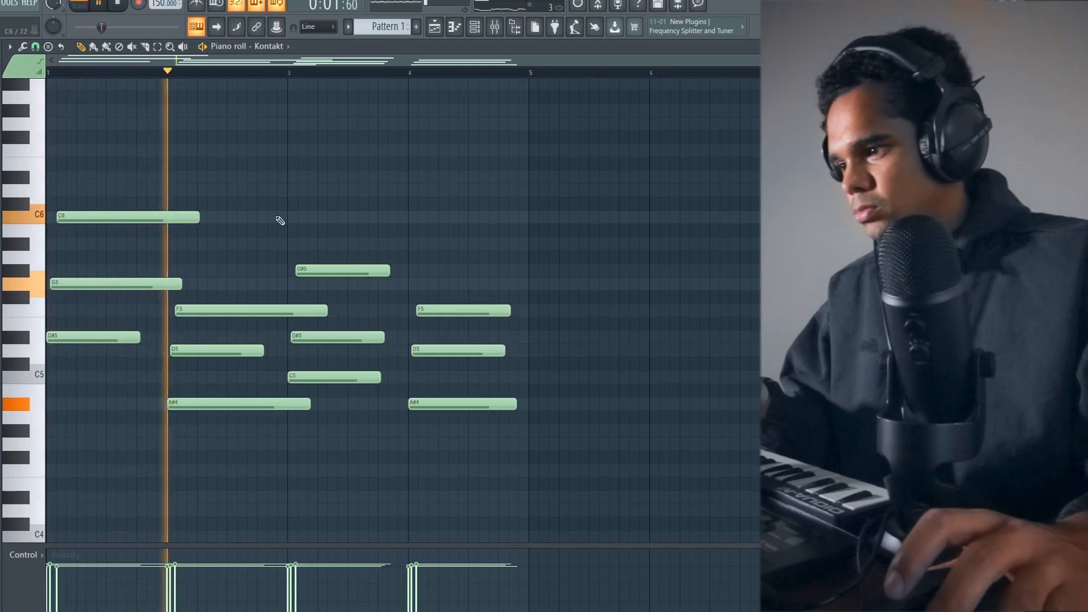
click(214, 354)
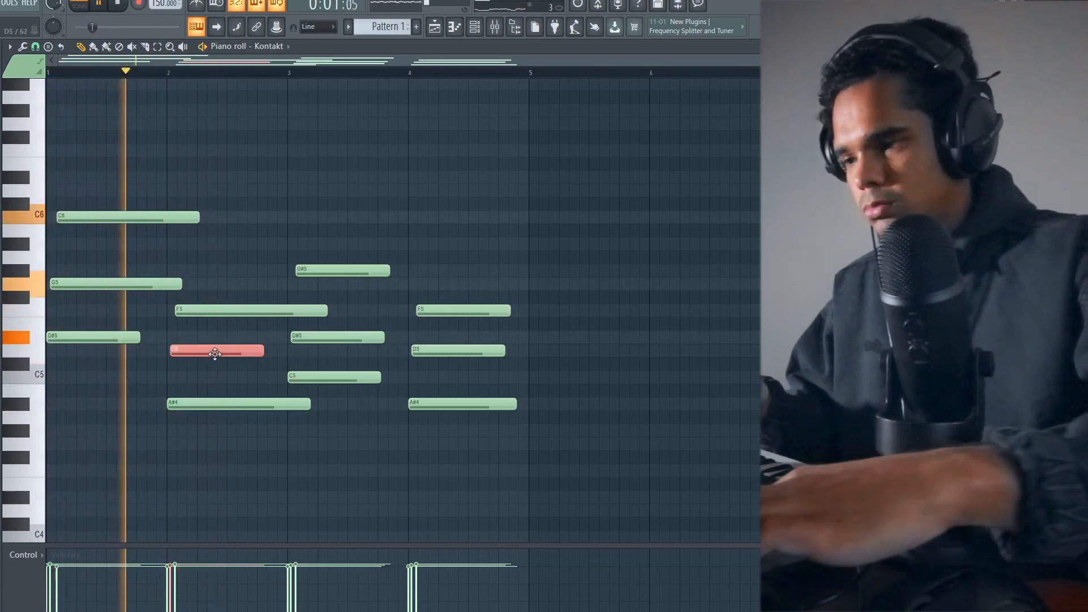
key(ctrl+Up)
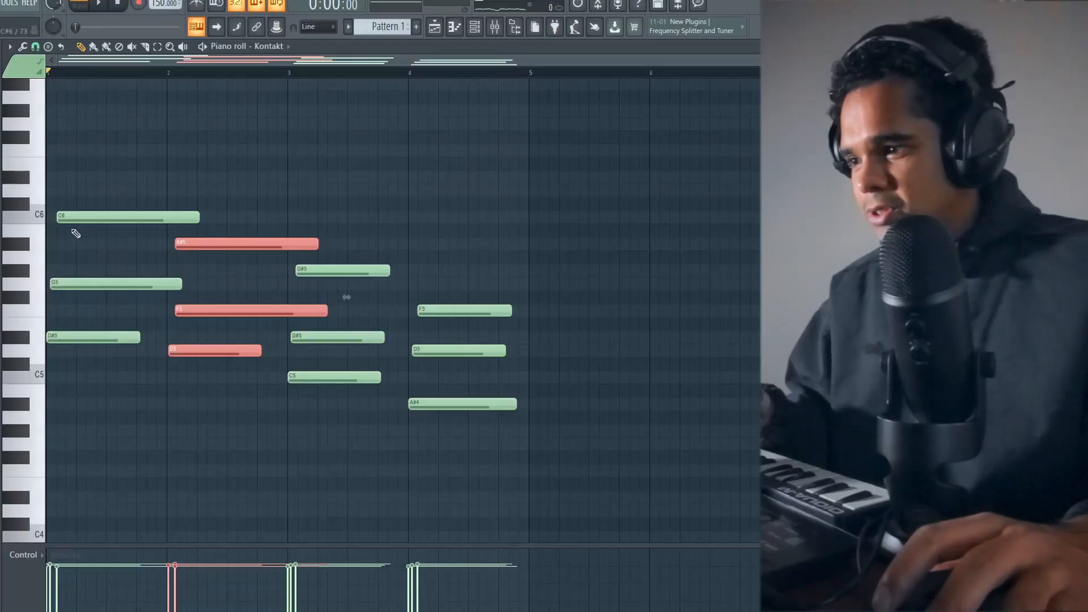
drag(458, 266, 435, 405)
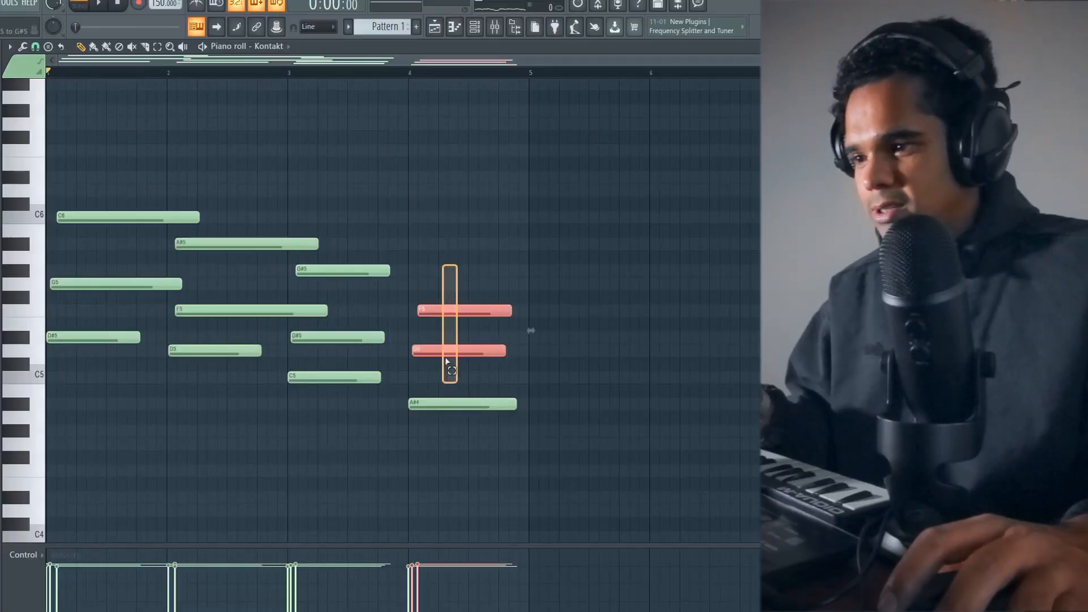
drag(247, 185, 254, 334)
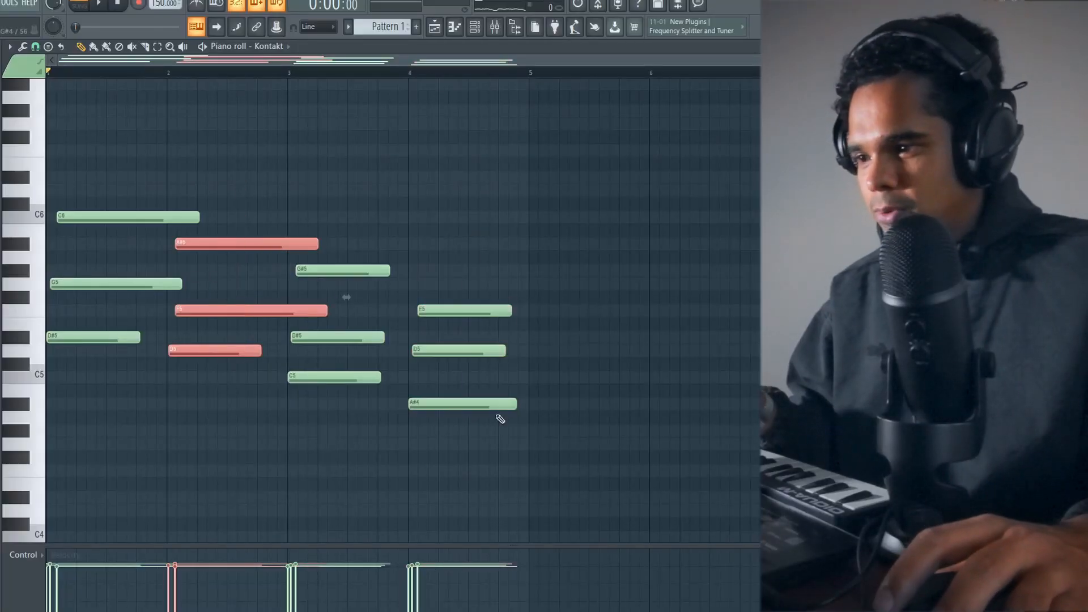
drag(462, 279, 451, 447)
Duplicate the whole four-bar progression so the copy starts at bar 5, and clear the timeline selection
key(ctrl+a)
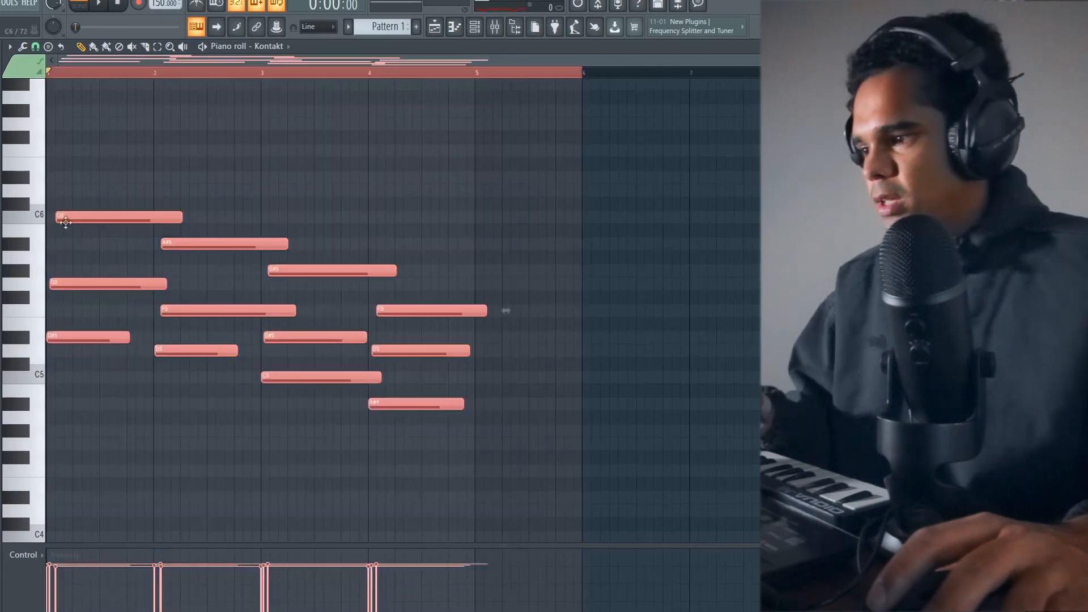
key(ctrl+b)
drag(632, 263, 531, 272)
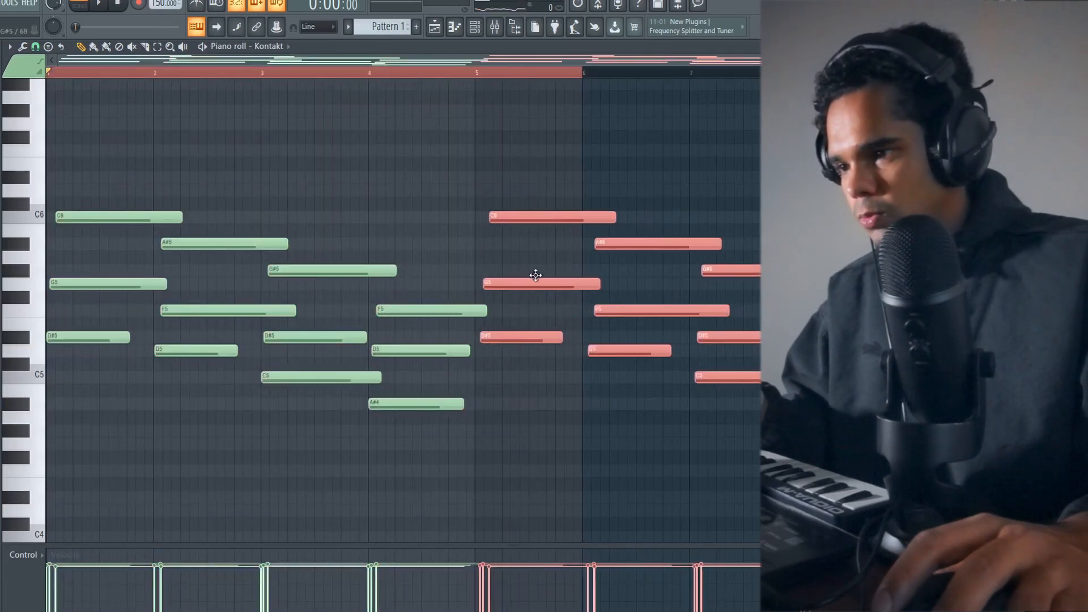
ctrl+click(555, 424)
key(space)
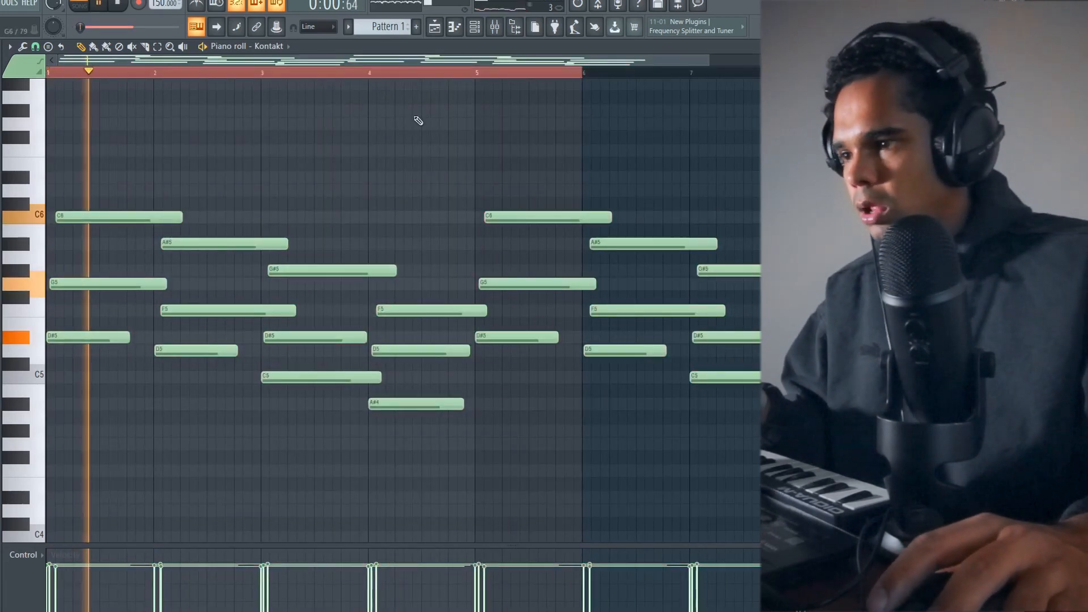
right_click(425, 75)
key(space)
Draw bass notes C4, A#3, G#3 and A#3 below the chords, each starting on its bar line from bar 1 to 4
scroll(193, 271, down, 4)
scroll(132, 300, down, 2)
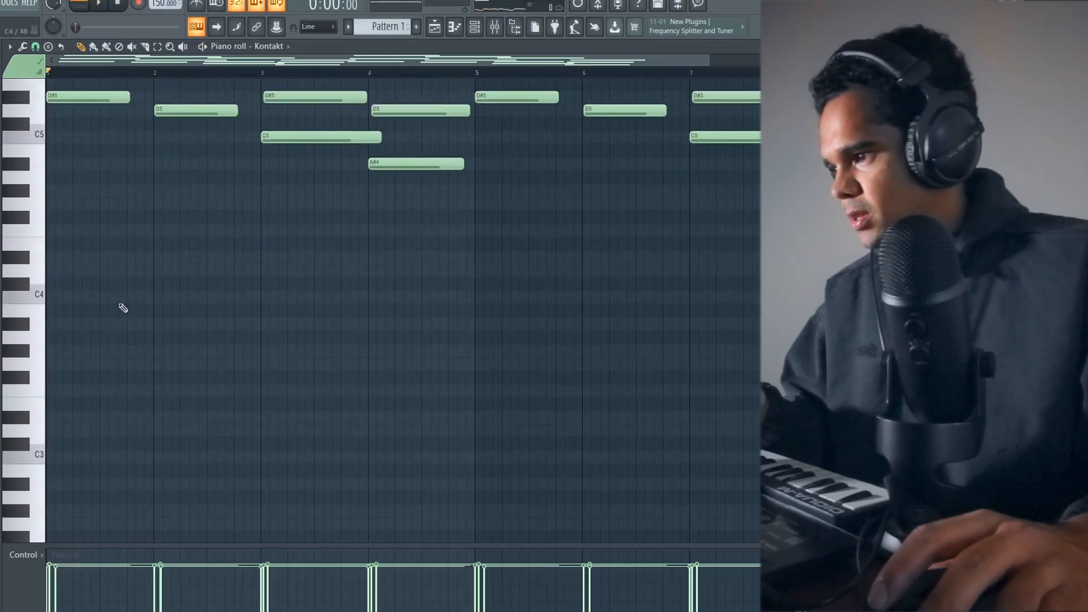
scroll(45, 317, up, 4)
key(space)
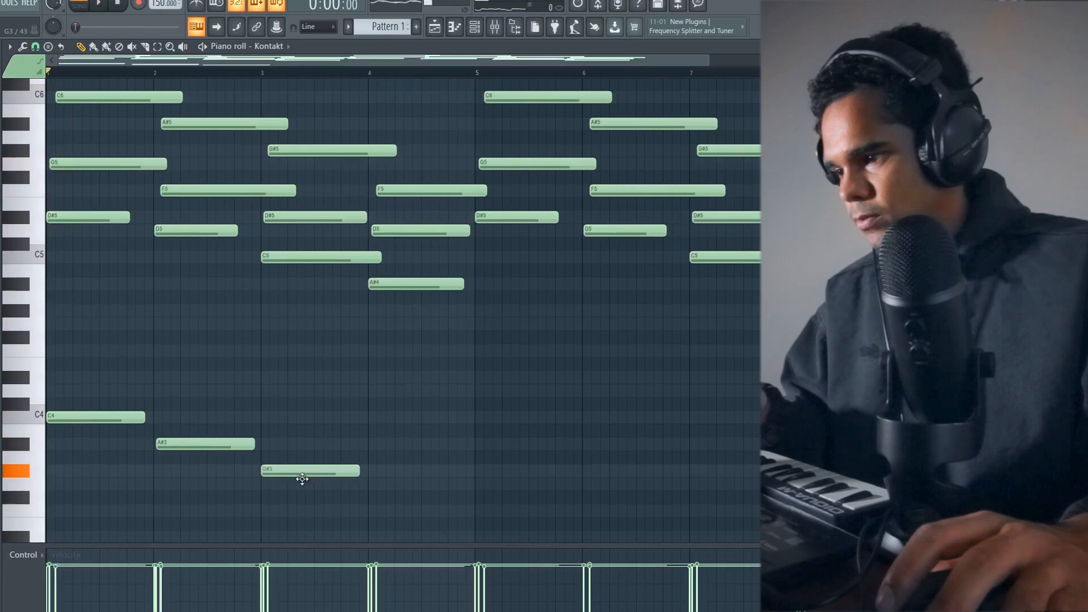
key(space)
drag(387, 431, 372, 452)
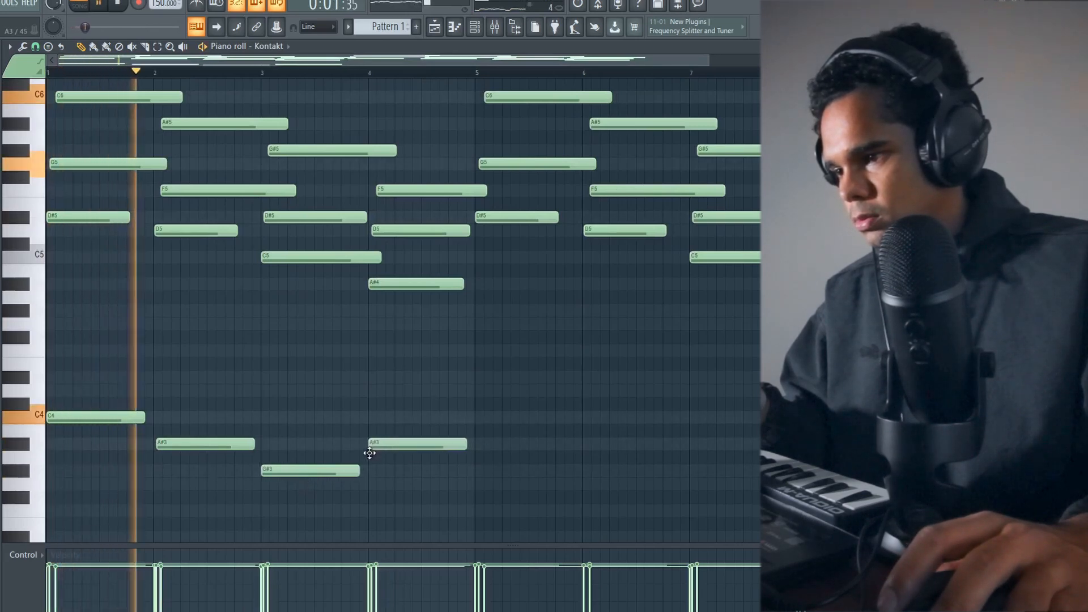
drag(226, 446, 223, 446)
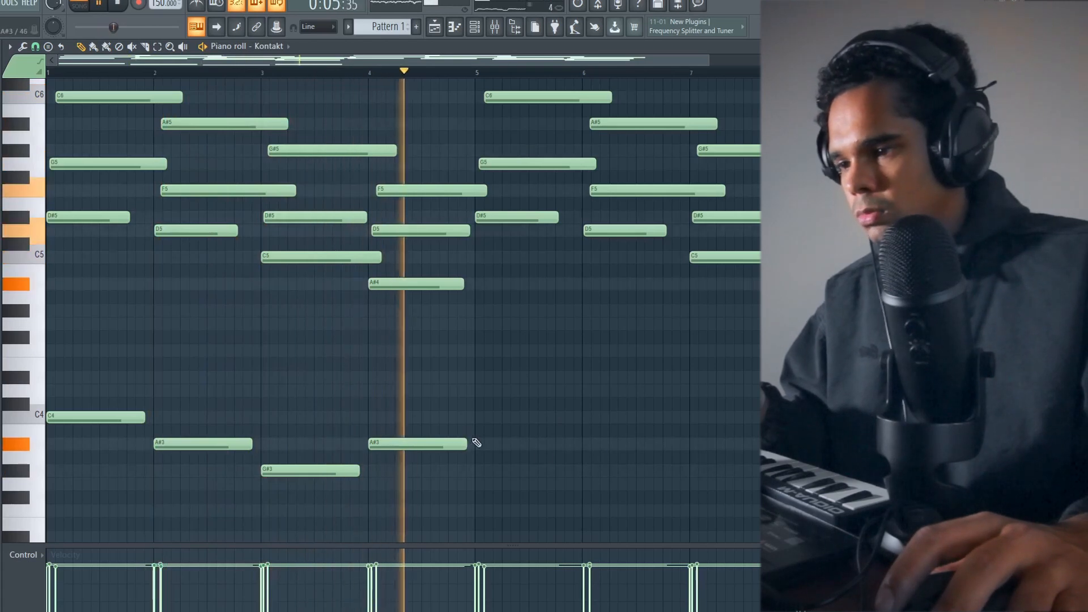
Continue the bass line with C4, A#3 and G#3 from bar 5, add a short G3 before bar 7, and play the pattern
click(479, 418)
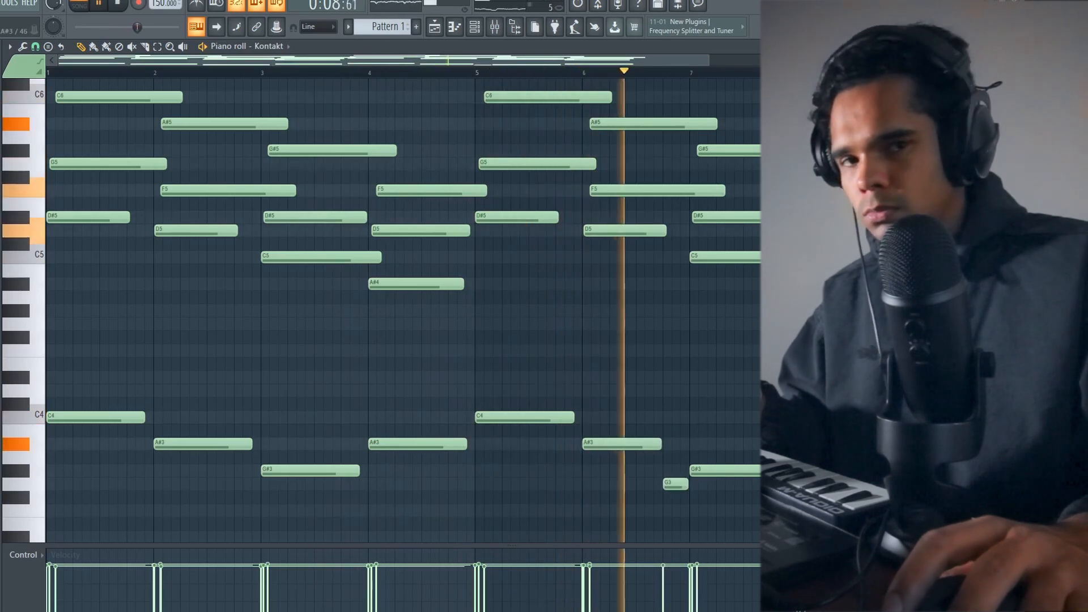
ctrl+click(674, 484)
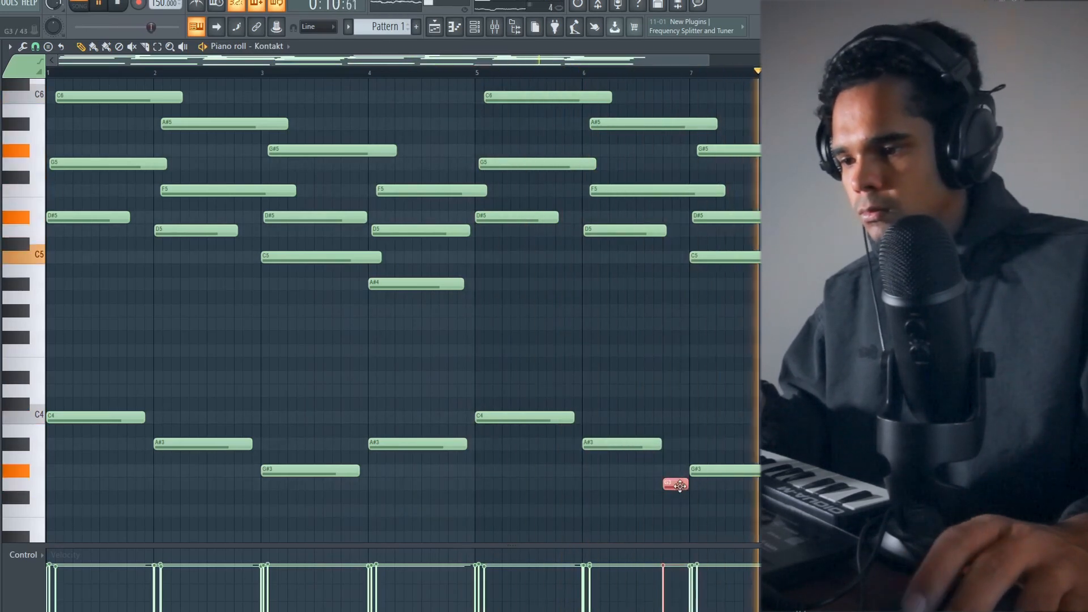
scroll(675, 484, down, 3)
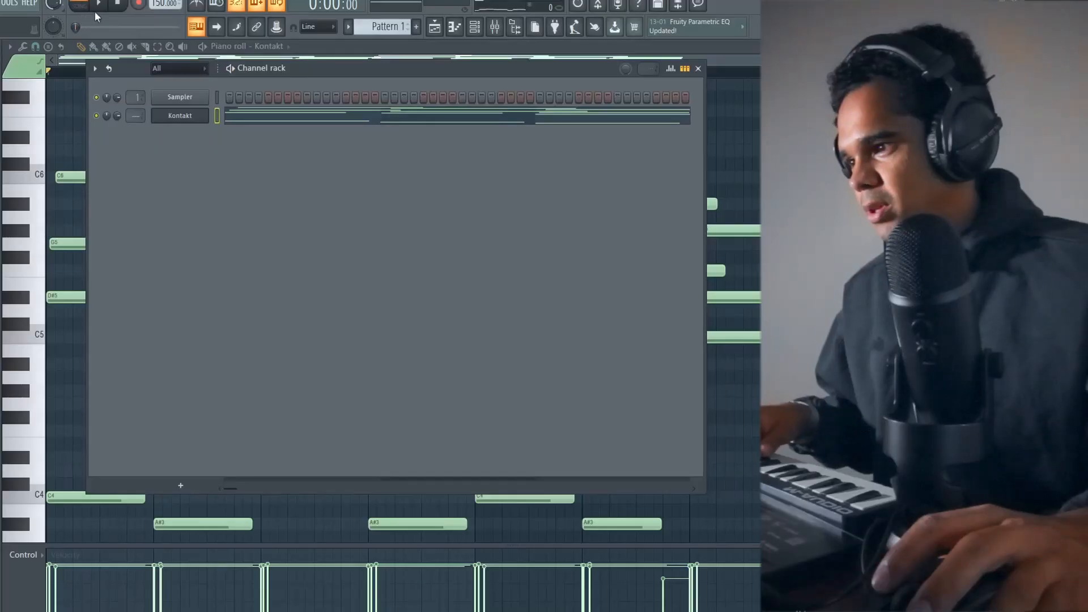
click(100, 4)
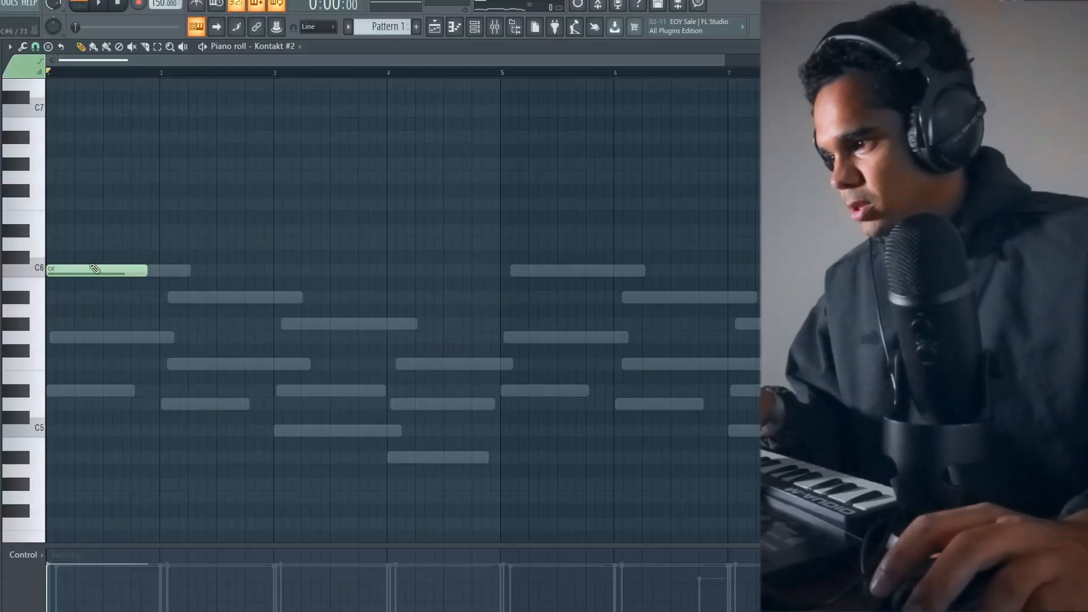
Replace the C6 note in the Kontakt #2 melody with G6 at bar 1, followed by a short F6
right_click(79, 271)
drag(48, 180, 69, 183)
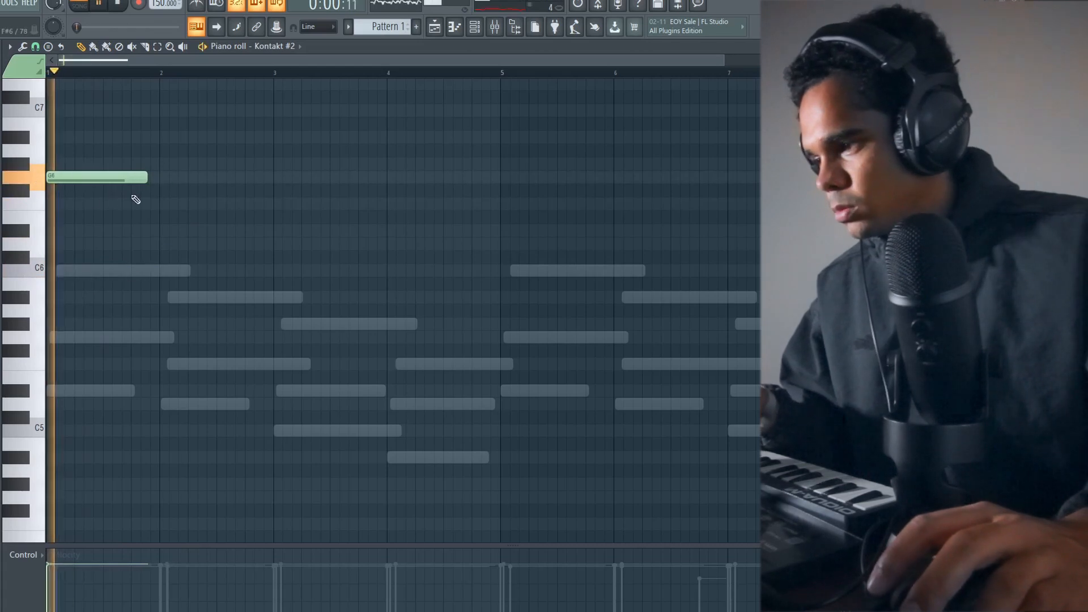
key(space)
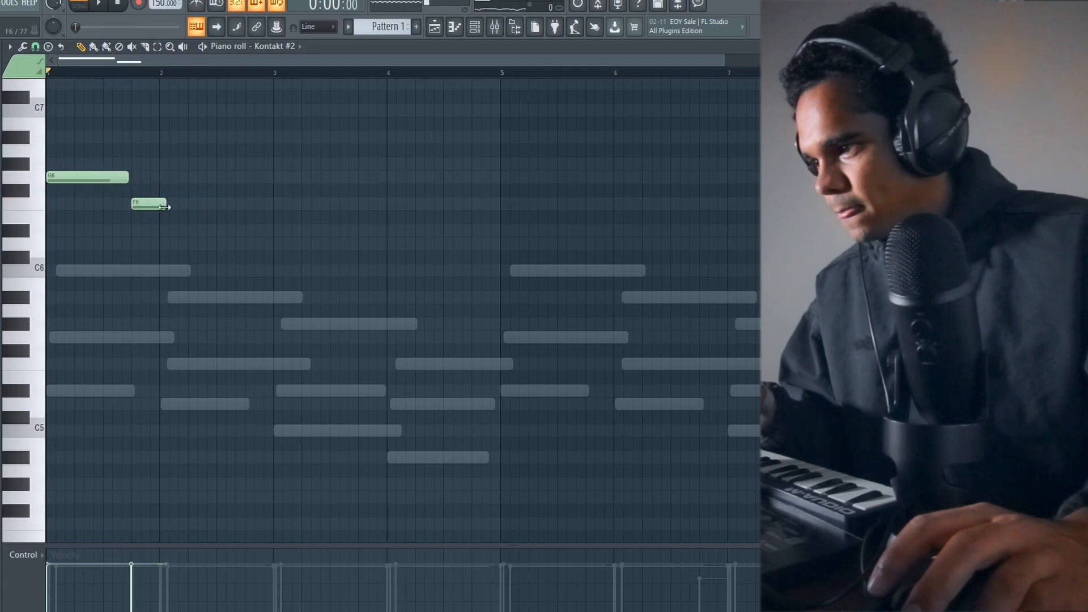
key(space)
Add a D6 melody note at the start of bar 2 and lengthen it to fill the bar
click(170, 245)
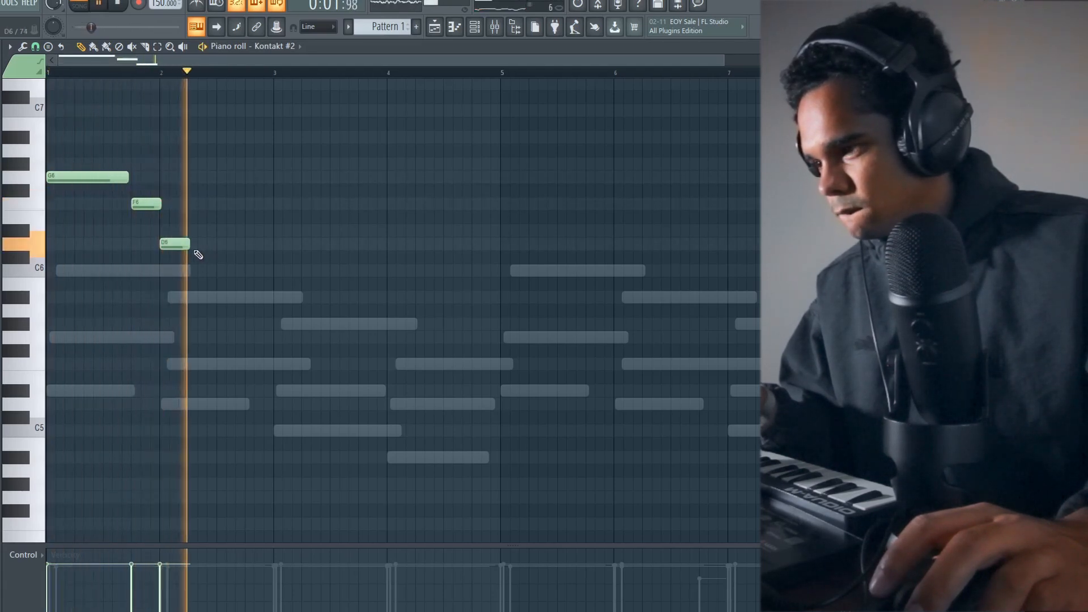
drag(190, 245, 271, 250)
key(space)
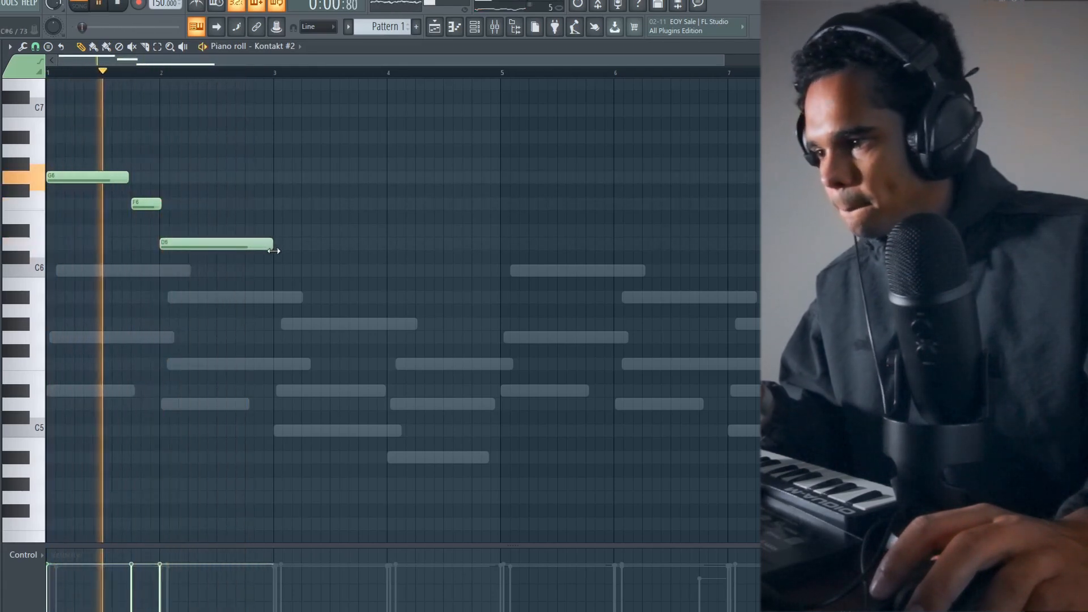
Add a short low D4 at the end of bar 2, G6 and a short G#6 in bar 3, and A#6 at bar 4
scroll(182, 427, down, 2)
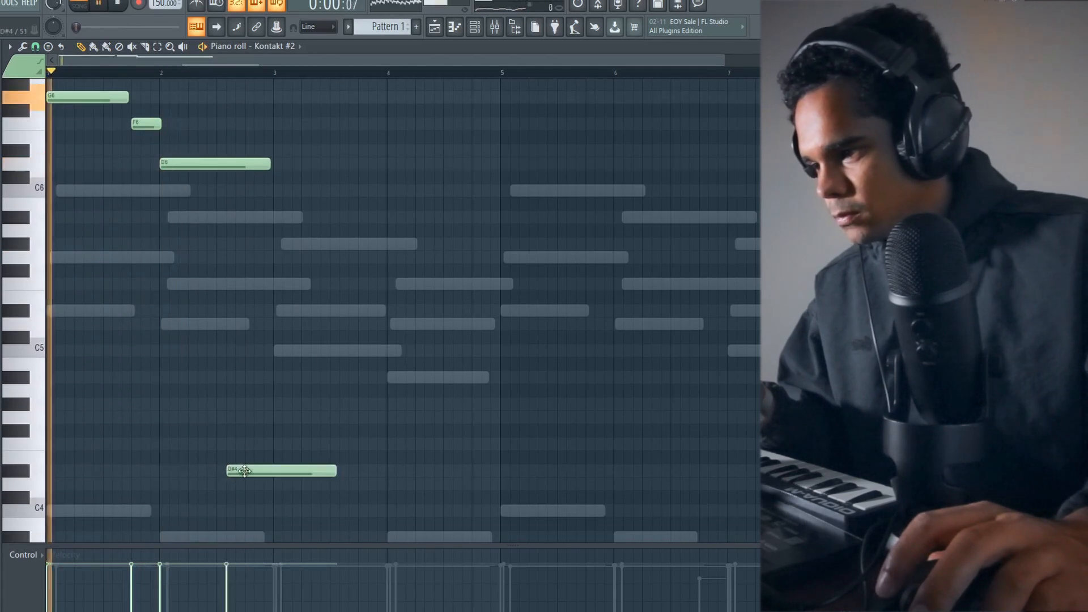
drag(245, 470, 238, 483)
click(265, 494)
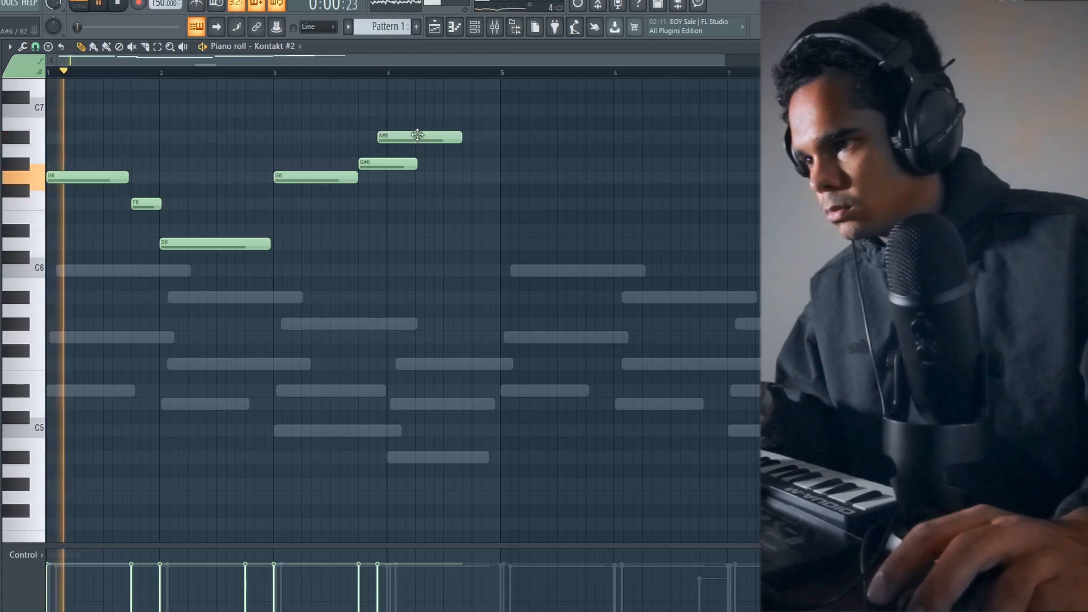
drag(418, 135, 387, 162)
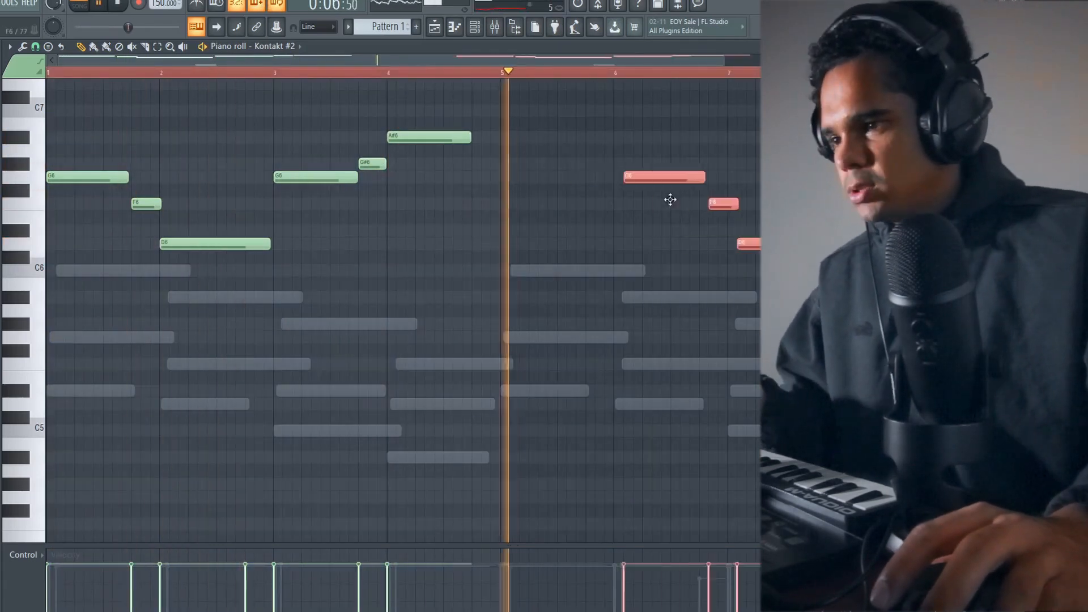
Place a copy of the four-bar melody at bar 5 and randomize the velocity levels of all the notes
key(space)
drag(670, 199, 536, 217)
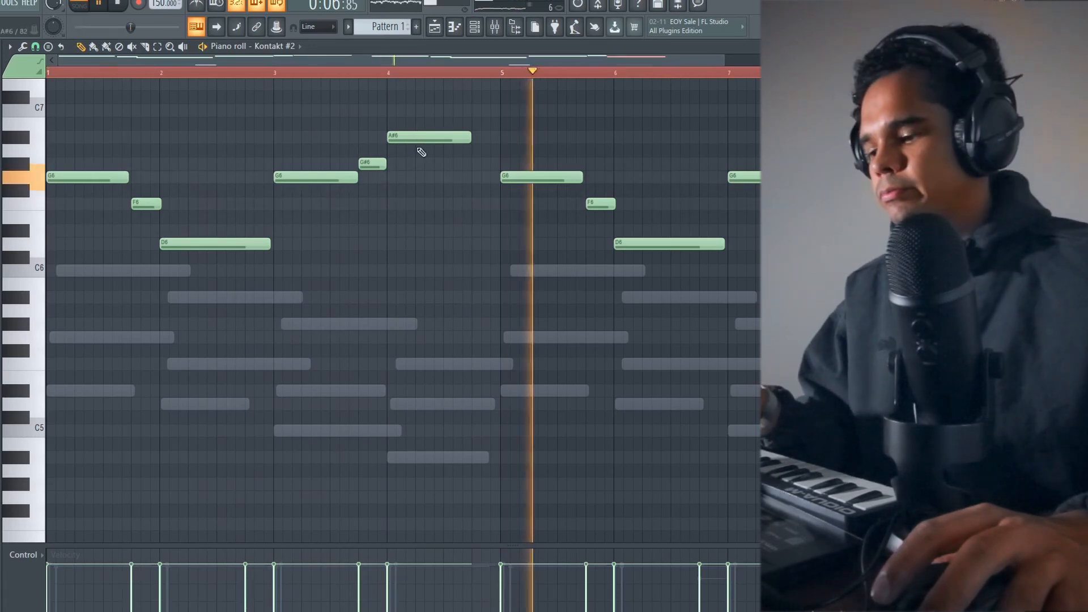
key(ctrl+a)
key(alt+r)
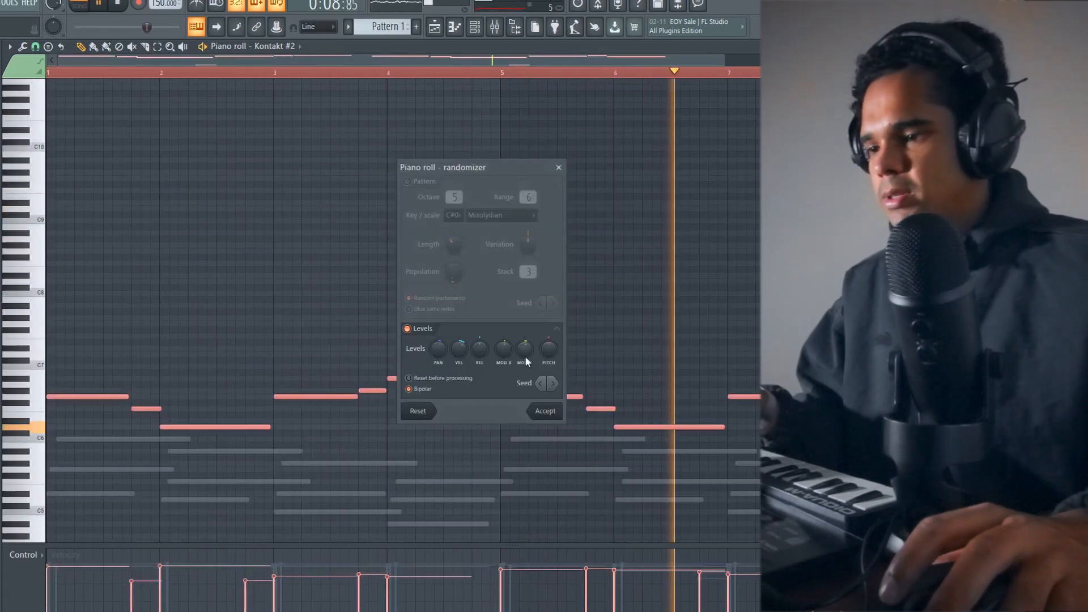
click(545, 410)
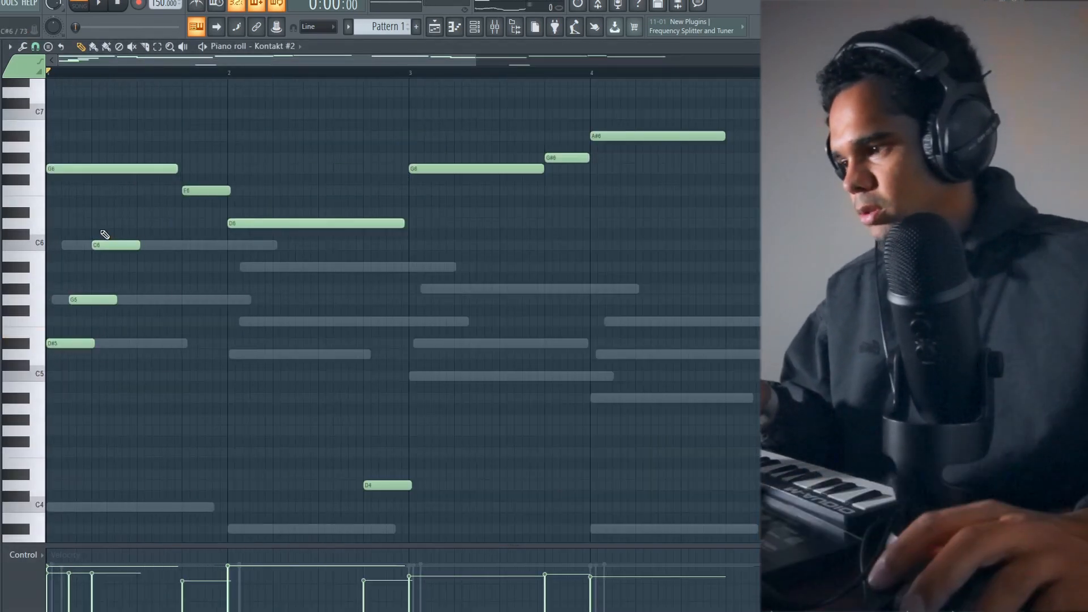
Move the rising bar 1 arpeggio down an octave to D#4, G4 and C5 and play it back
drag(99, 230, 38, 432)
key(space)
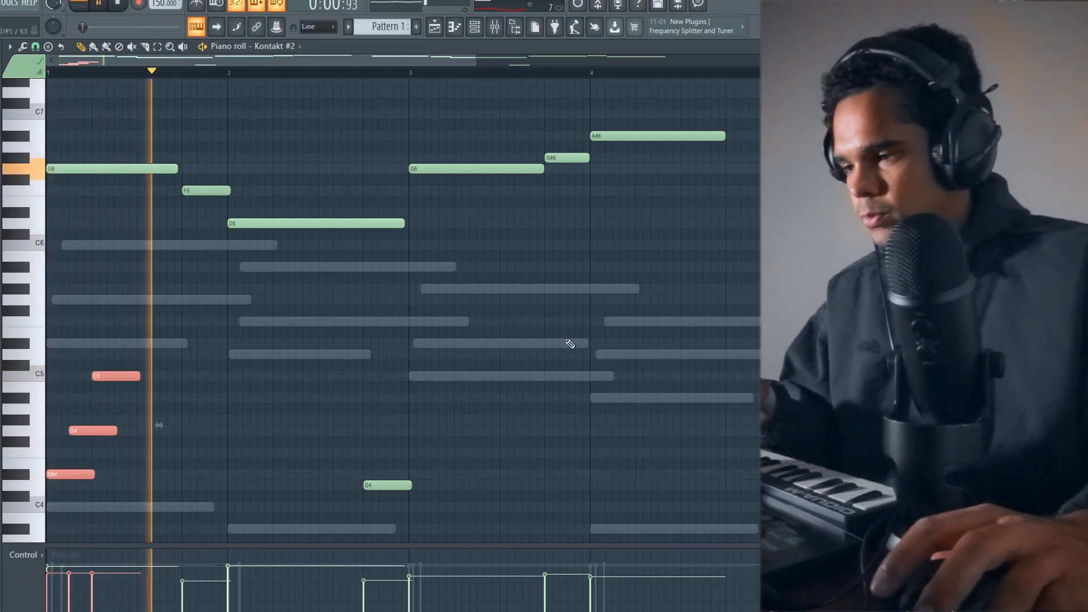
key(space)
Add staggered arpeggios of D4, F4 and A#4 in bar 2 and C4, D#4 and G#4 in bar 3, and play them
scroll(272, 471, down, 1)
click(250, 462)
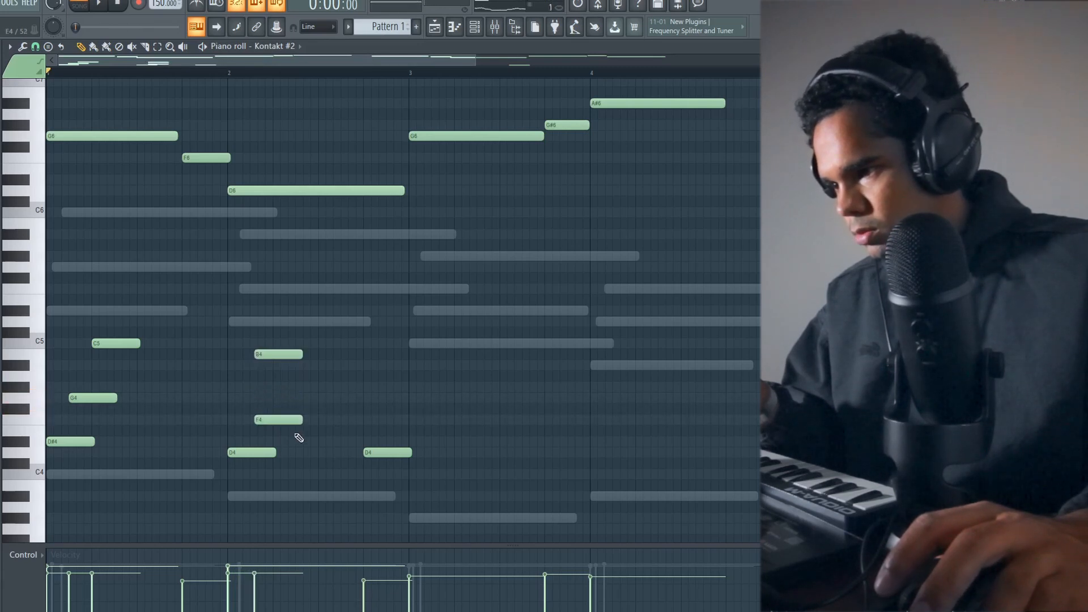
click(452, 437)
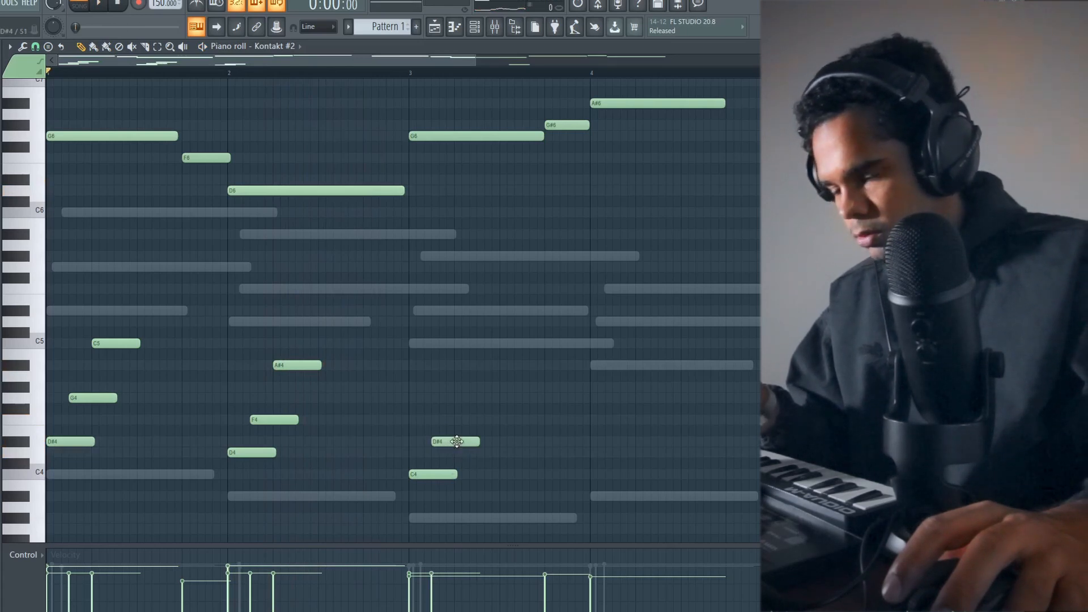
key(space)
click(462, 388)
drag(479, 393, 476, 393)
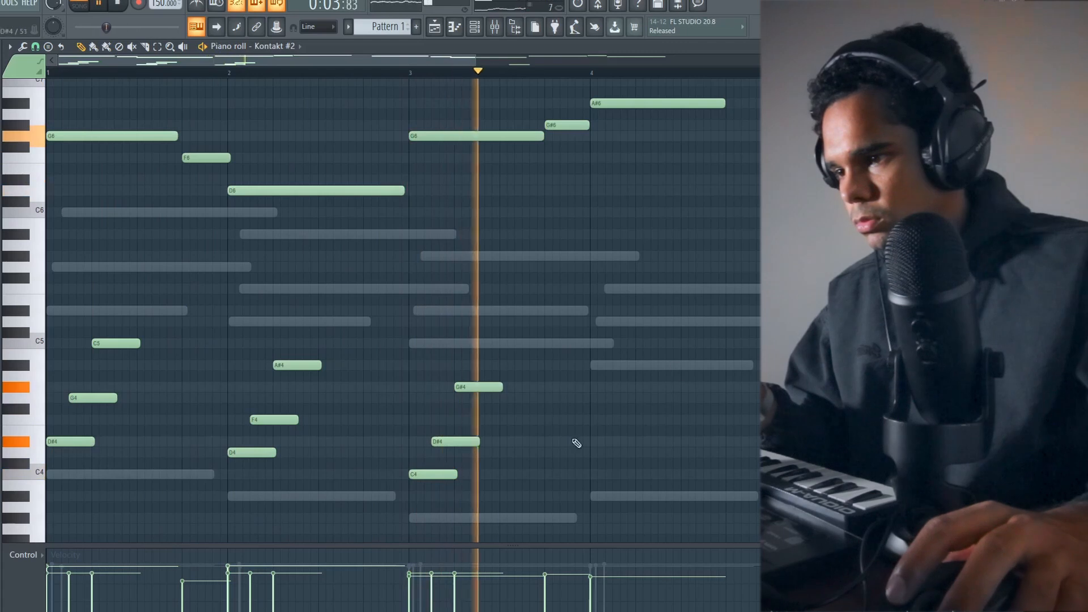
key(space)
Revoice the arpeggios as F4, A#4 and D5 in bar 2 and G#4, C5 and D#5 in bar 3
ctrl+click(436, 474)
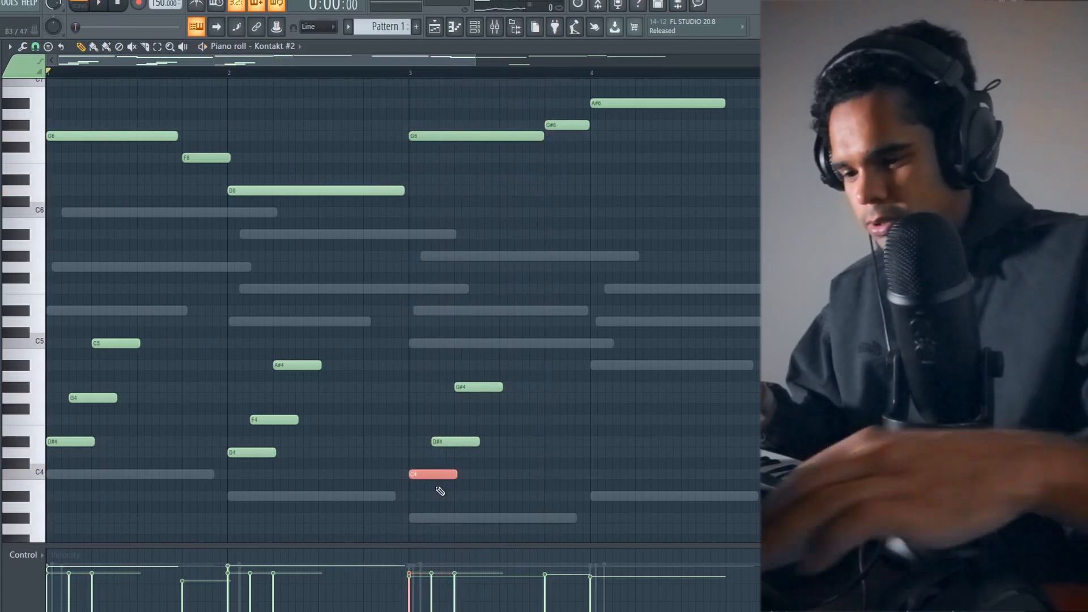
key(ctrl+Up)
ctrl+click(263, 486)
key(ctrl+Up)
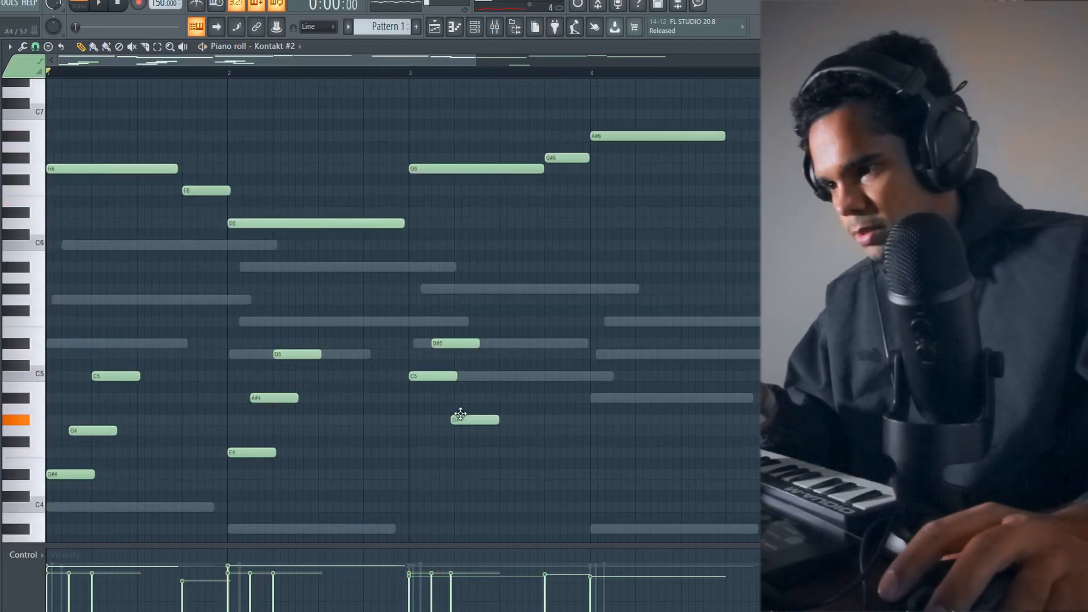
drag(460, 344, 481, 346)
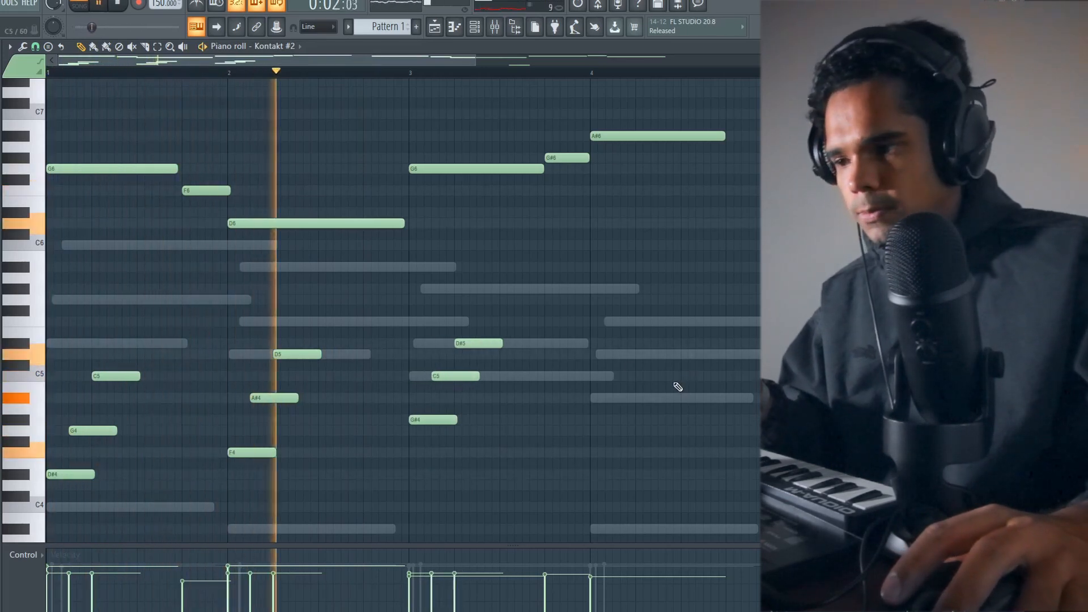
Add a rising F4, A#4 and D5 arpeggio in bar 4 and select the upper melody notes across the pattern
click(594, 400)
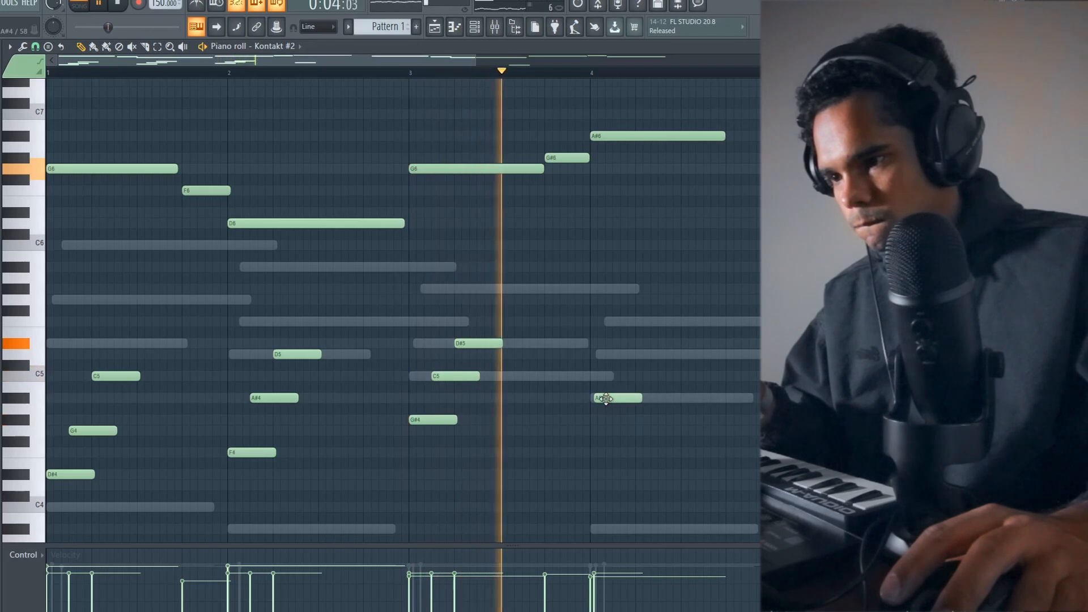
click(658, 365)
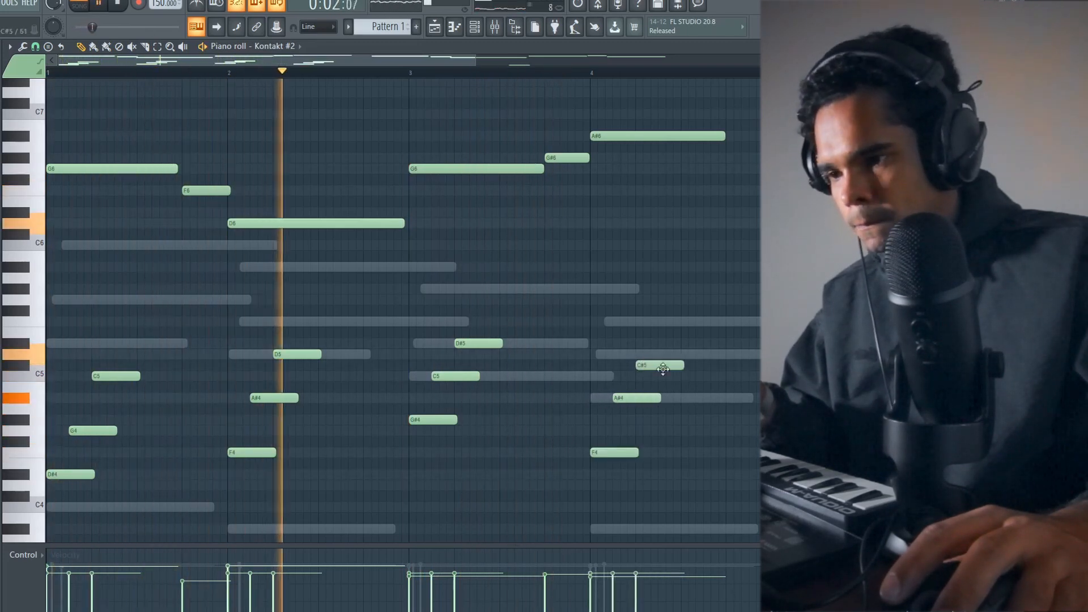
drag(659, 364, 659, 354)
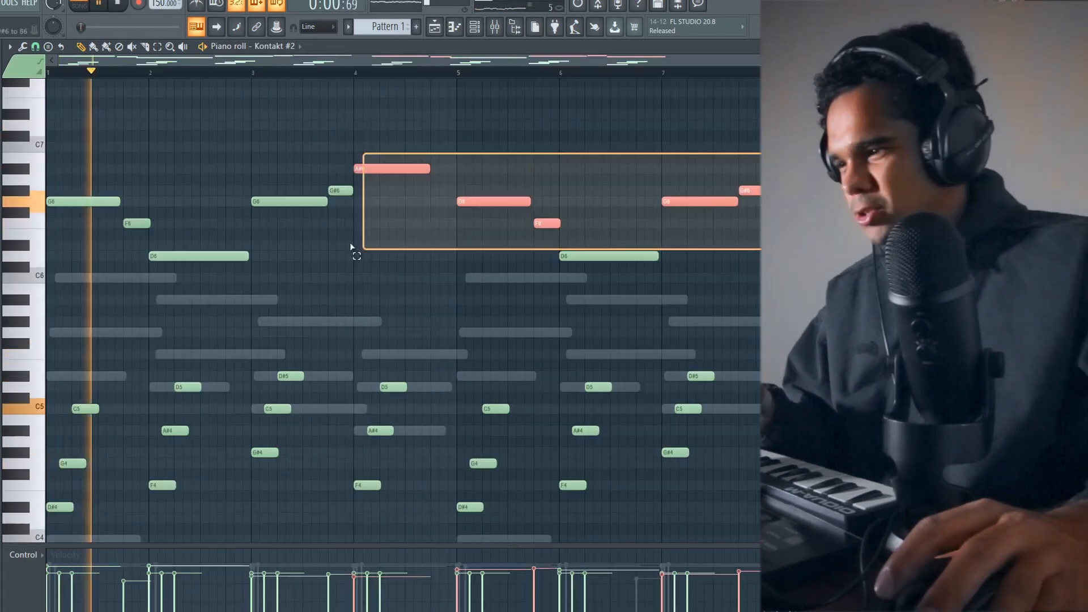
drag(351, 247, 45, 277)
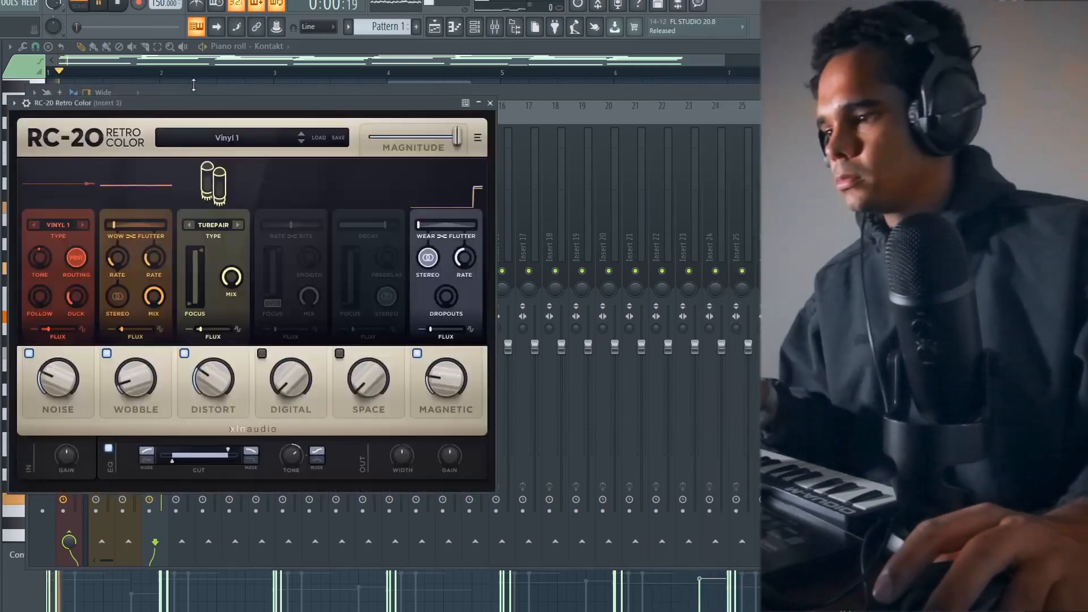
Adjust the RC-20 noise amount on Insert 3, then audition GTR Amp presets such as DirectBright during playback
drag(64, 395, 64, 397)
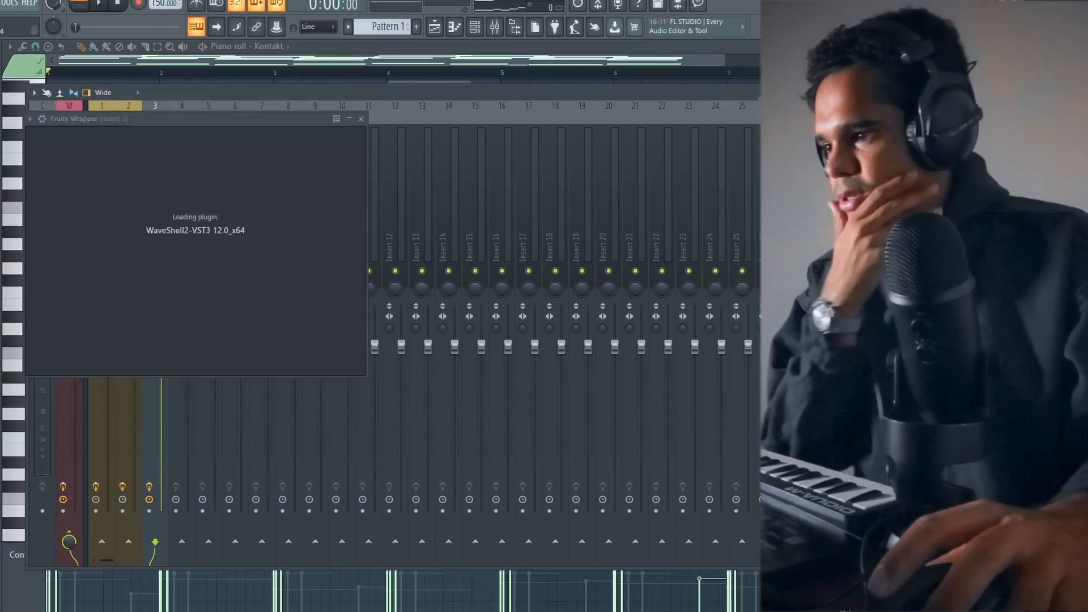
key(space)
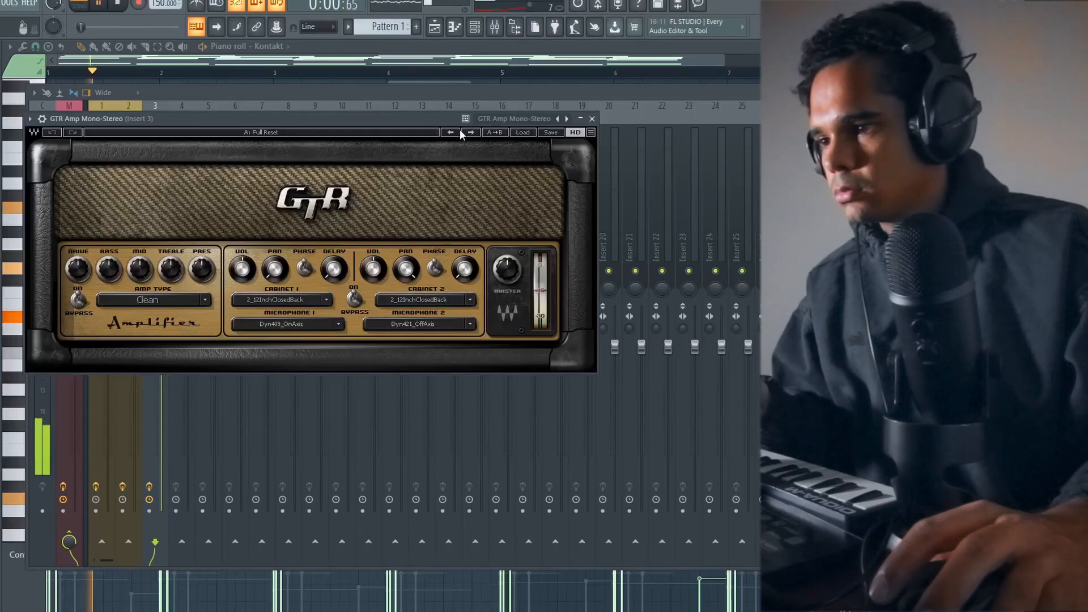
click(474, 132)
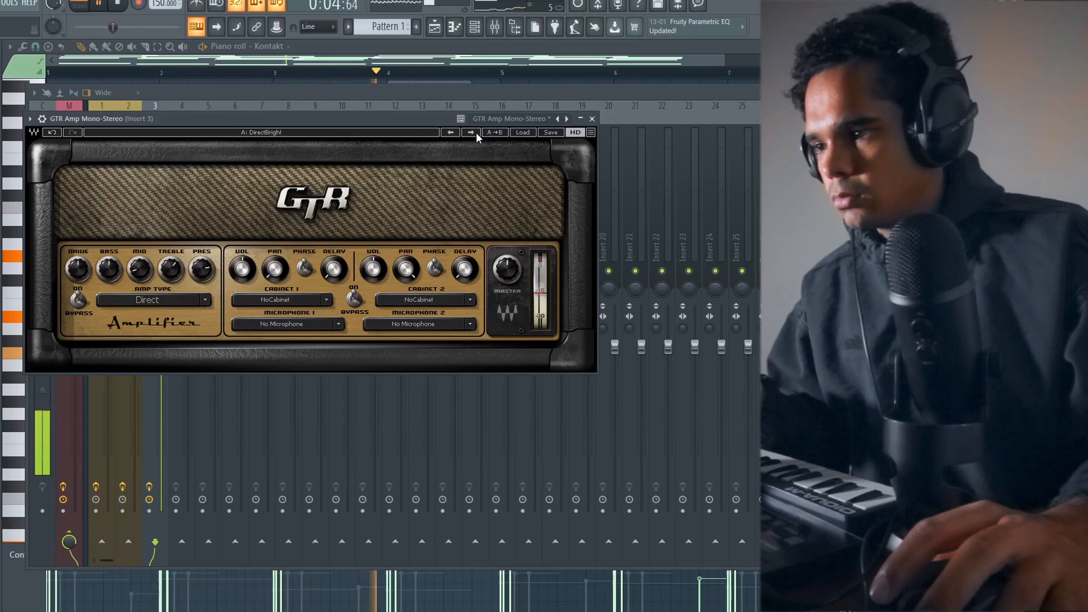
click(471, 130)
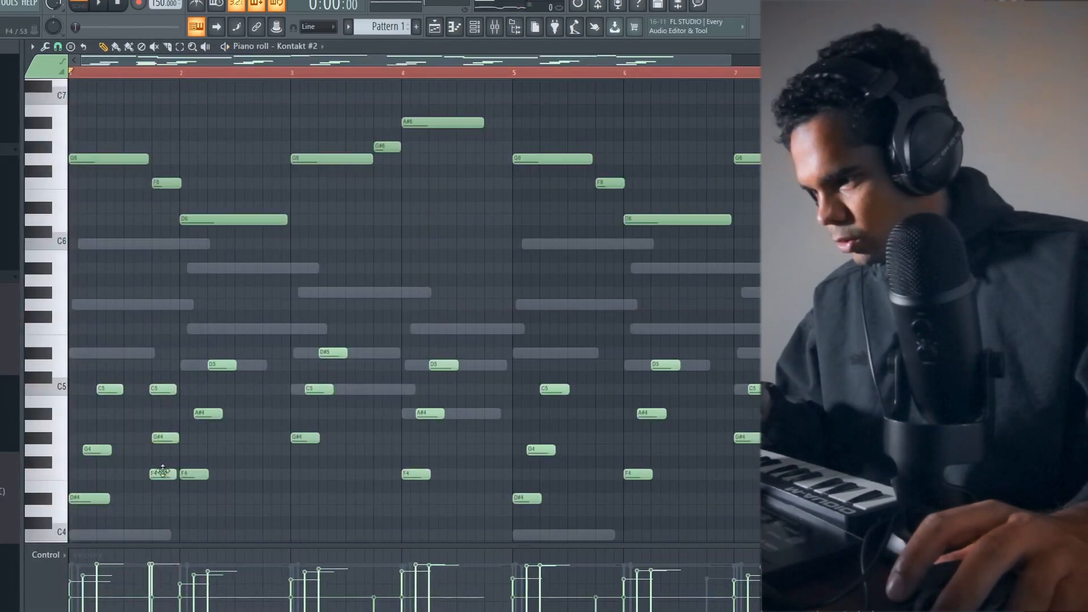
Shape a short D#4, G4 and C5 chord stab just before bar 2, clear the note selection and stop playback
drag(178, 498, 160, 497)
ctrl+click(173, 420)
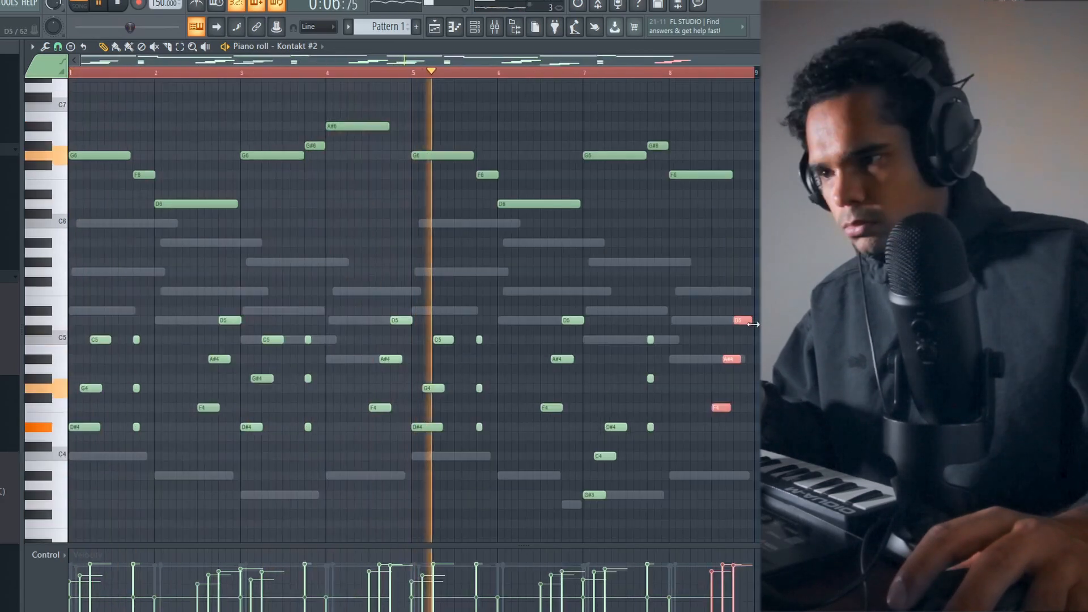
key(ctrl+d)
key(space)
Add a Fruity Chorus effect to mixer Insert 3 and bring up the channel rack
click(497, 29)
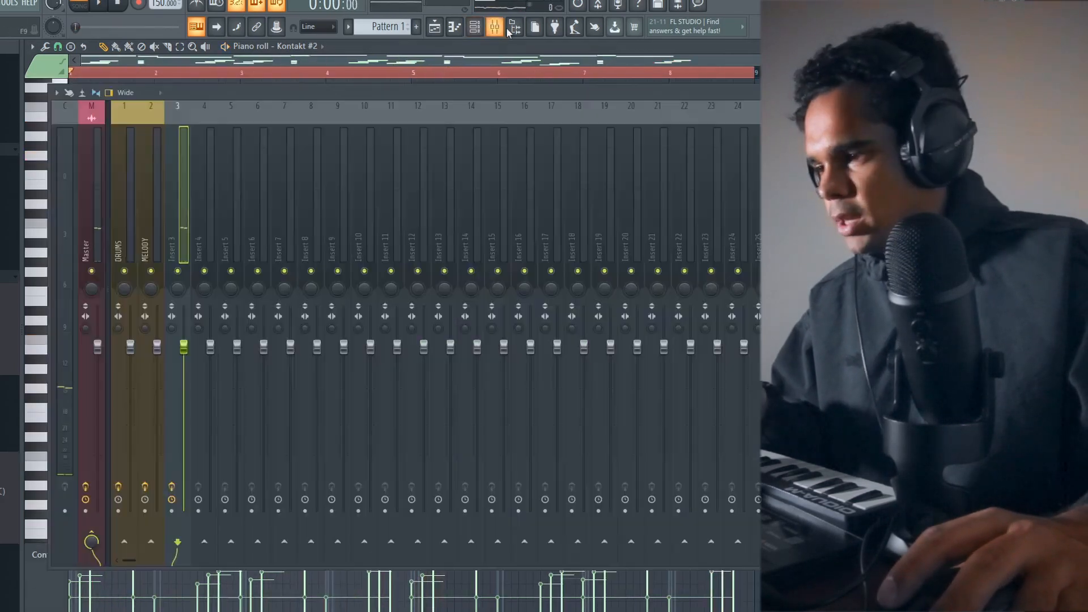
click(476, 29)
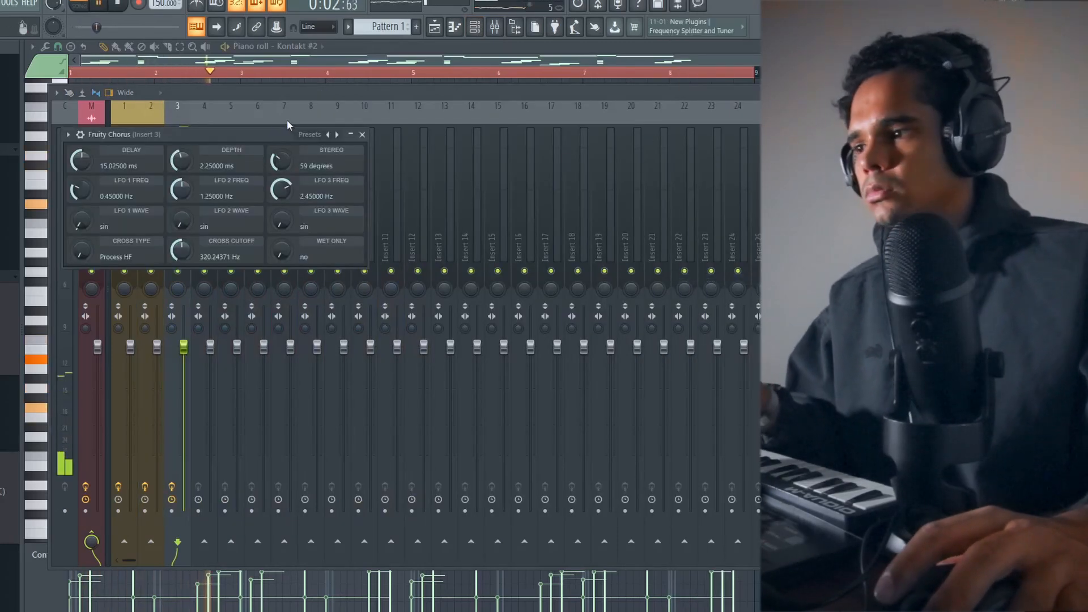
click(475, 29)
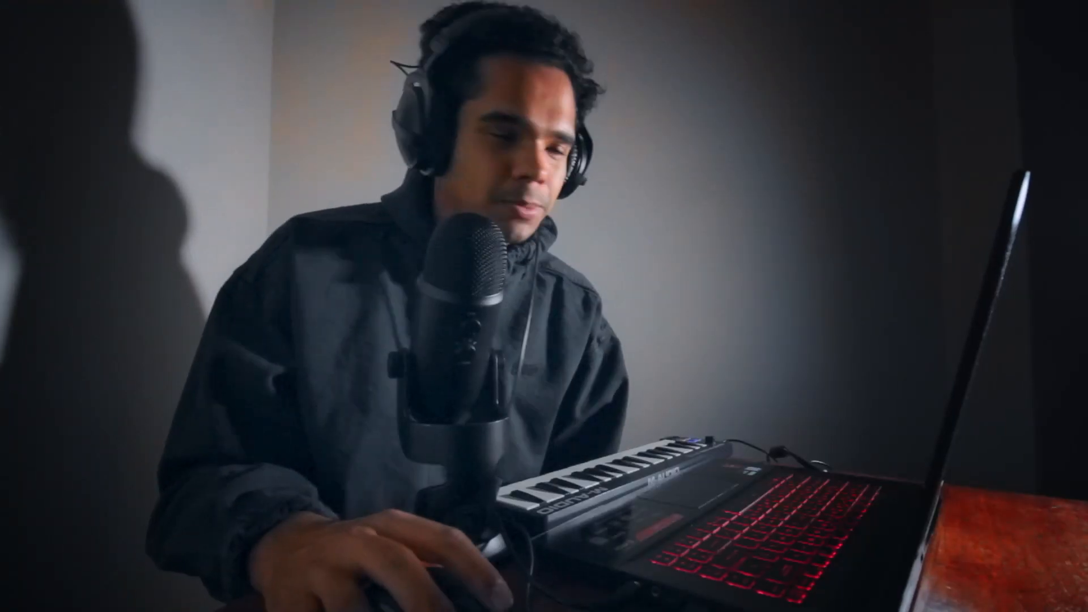
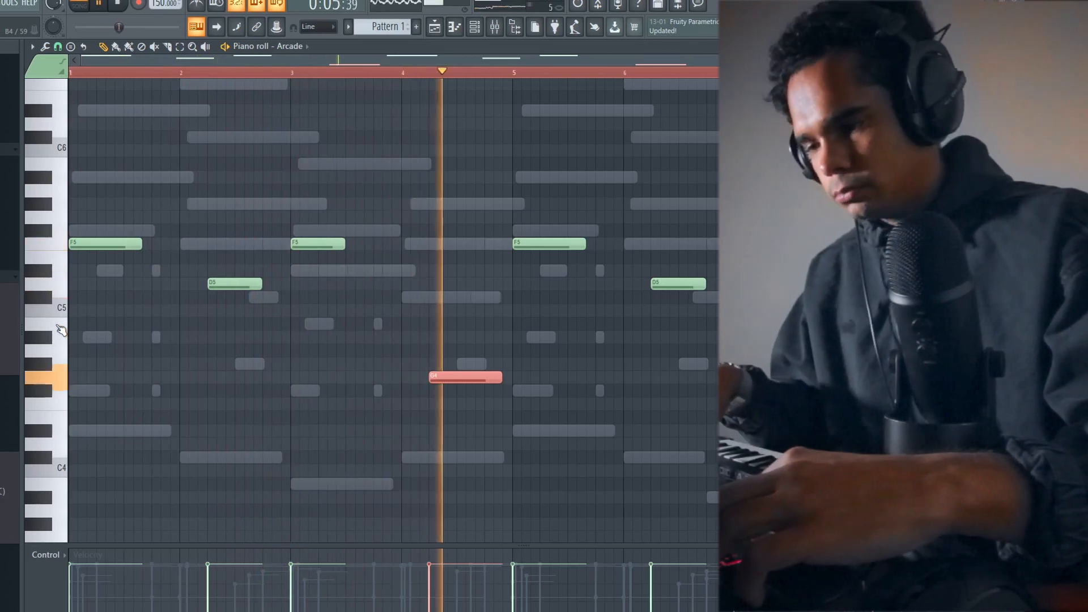
Stop playback and route the Arcade channel to mixer track 4
key(space)
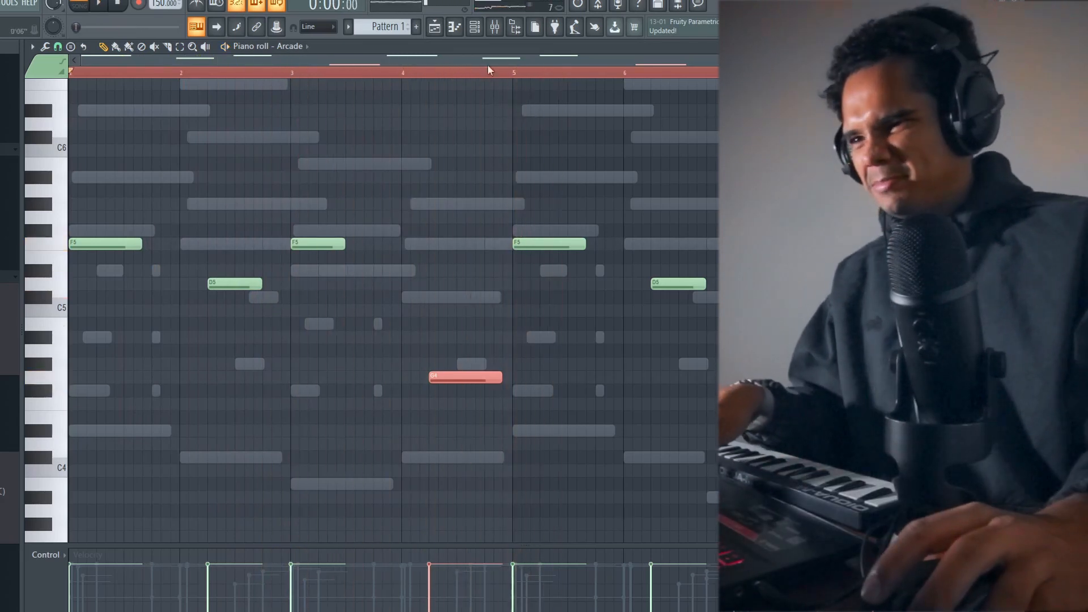
click(493, 29)
click(473, 35)
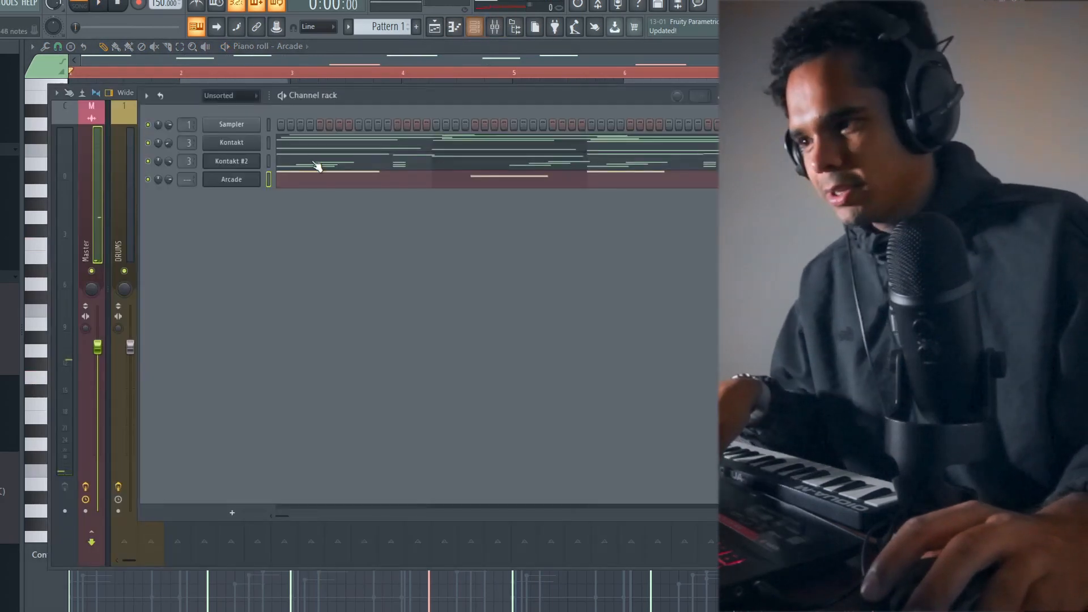
click(189, 178)
Load Fruity parametric EQ 2 on Insert 4 and choose its 20Hz - 18kHz cut preset
click(794, 93)
click(839, 148)
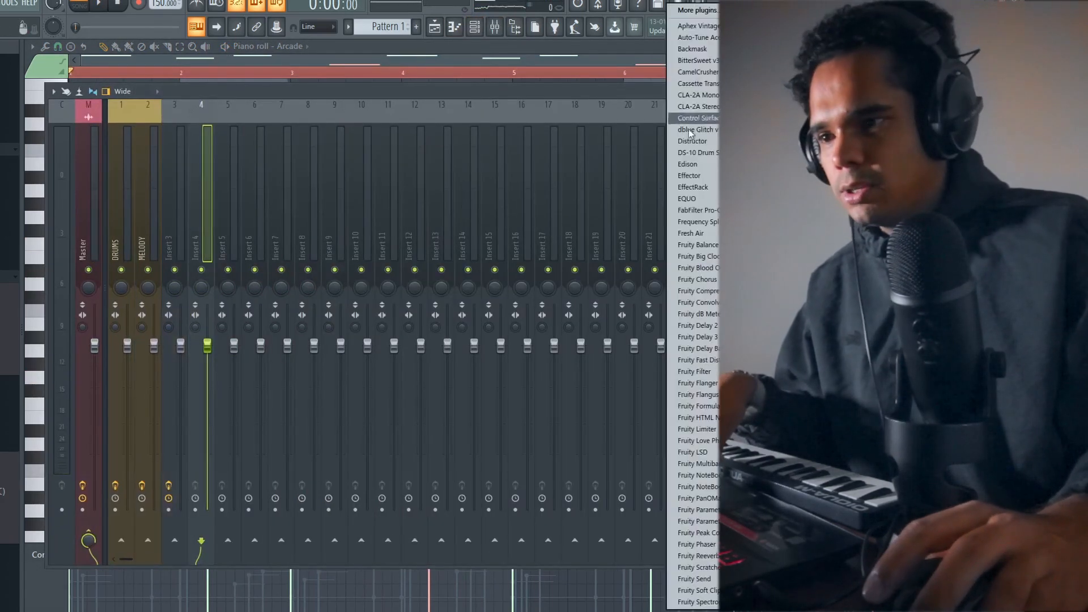
click(703, 522)
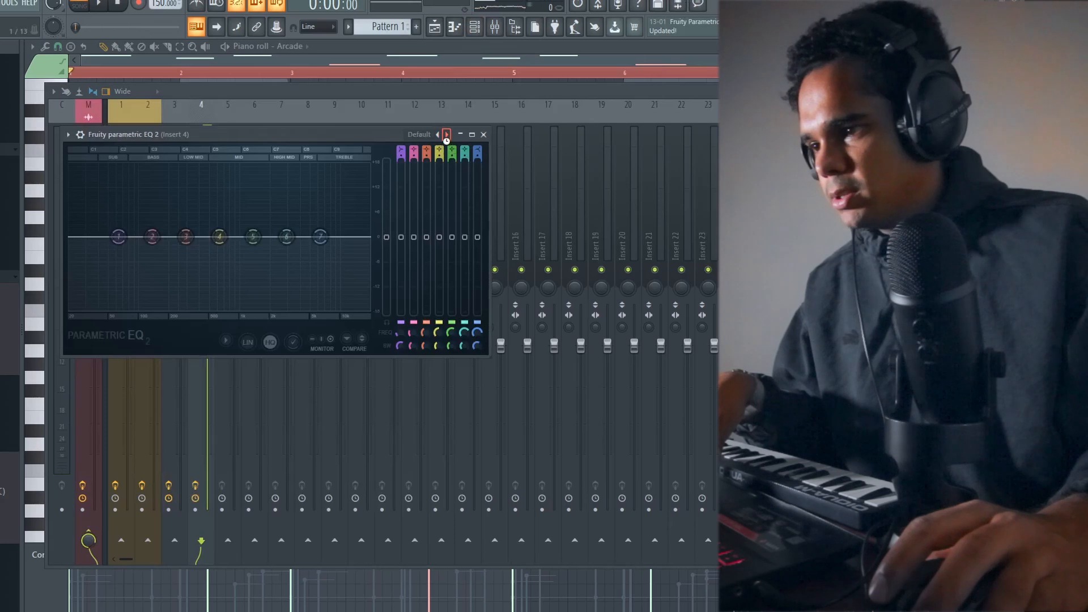
click(446, 135)
Play the pattern and narrow the EQ by raising the low cut and lowering the high cut around the mids
key(space)
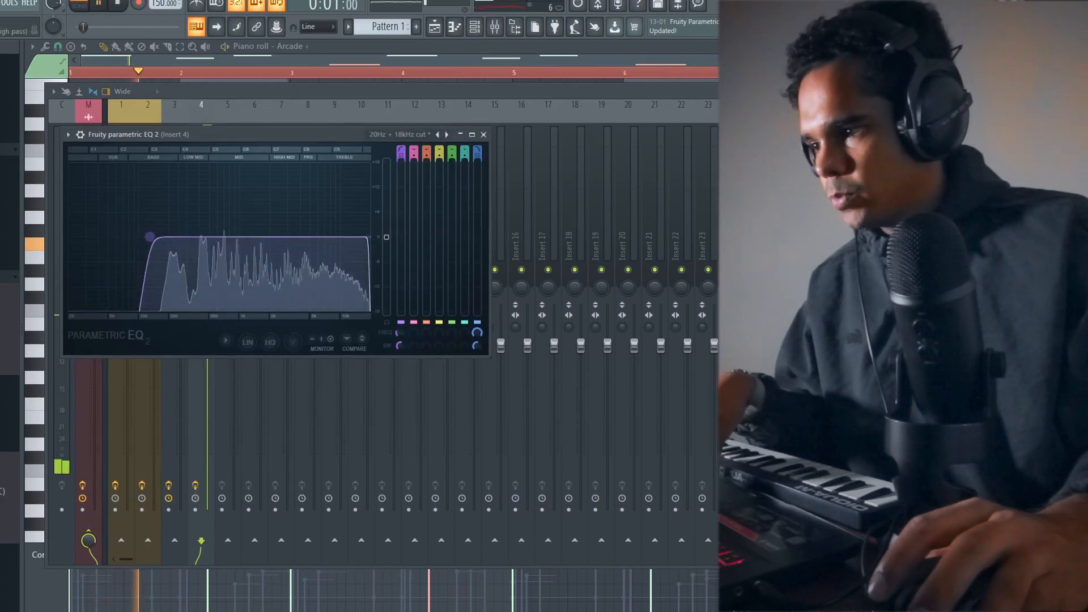
drag(148, 237, 182, 236)
drag(370, 238, 336, 237)
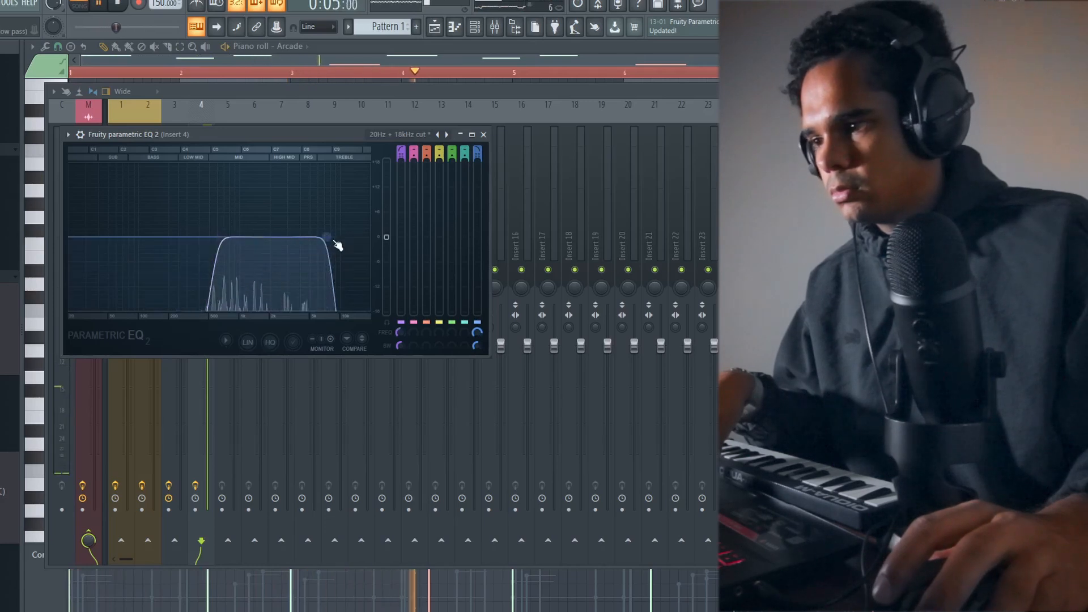
drag(328, 236, 333, 236)
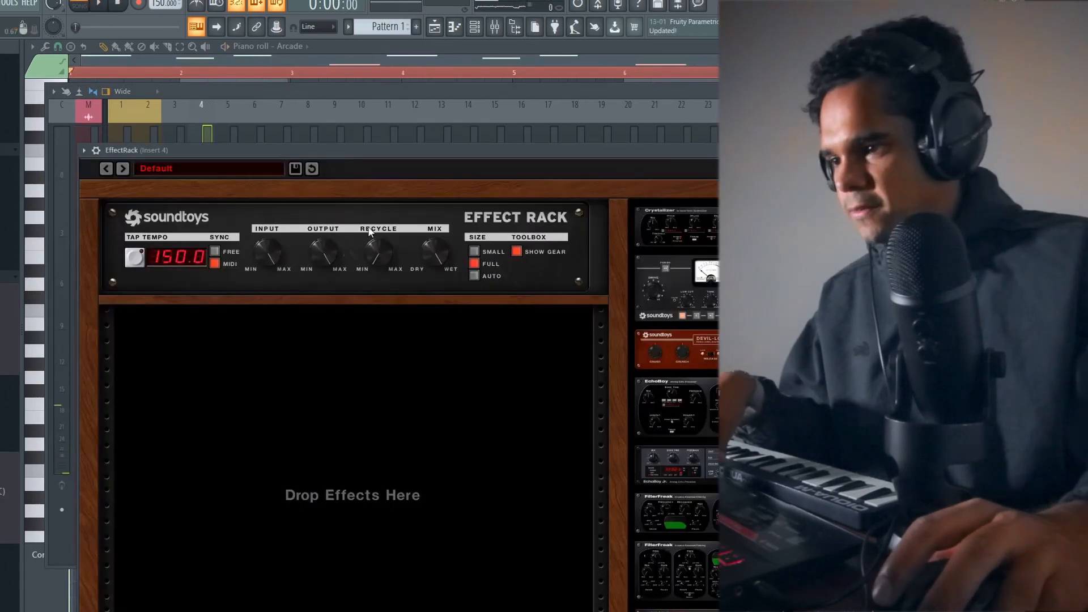
Add EchoBoy to the EffectRack on Insert 4 and load its Keys-FatChorus preset
scroll(701, 318, down, 1)
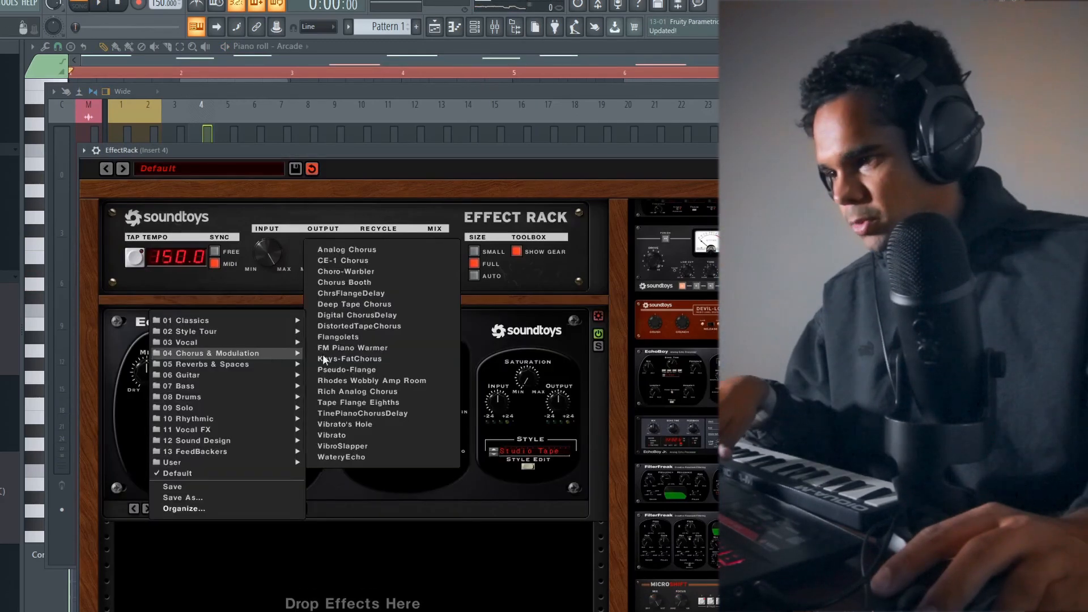
click(323, 357)
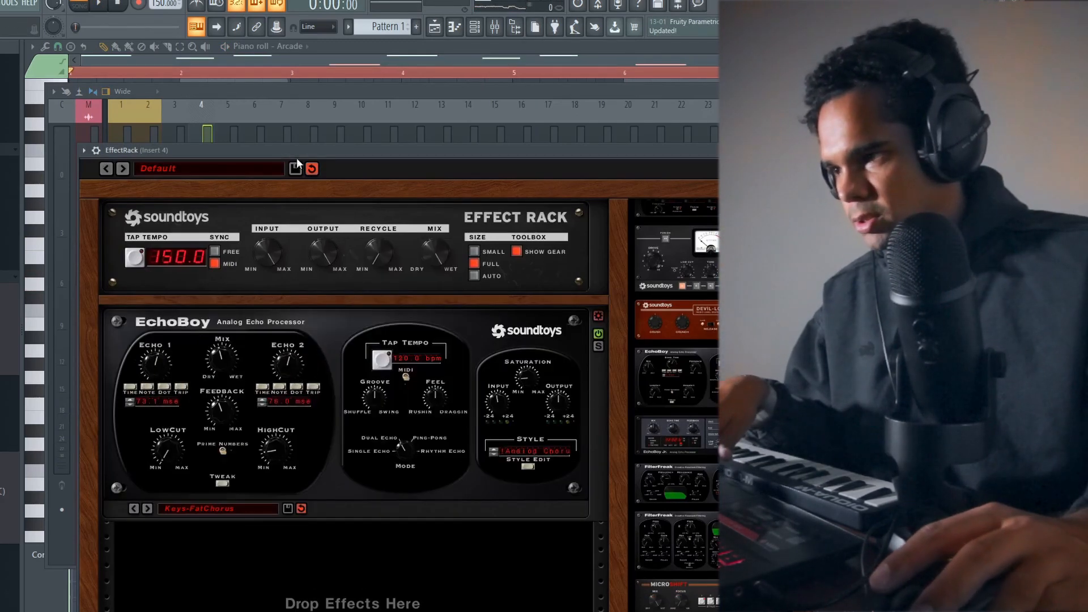
Play the pattern with EchoBoy's Rhodes Wobbly Amp Room preset loaded and add ValhallaVintageVerb to Insert 4
click(100, 5)
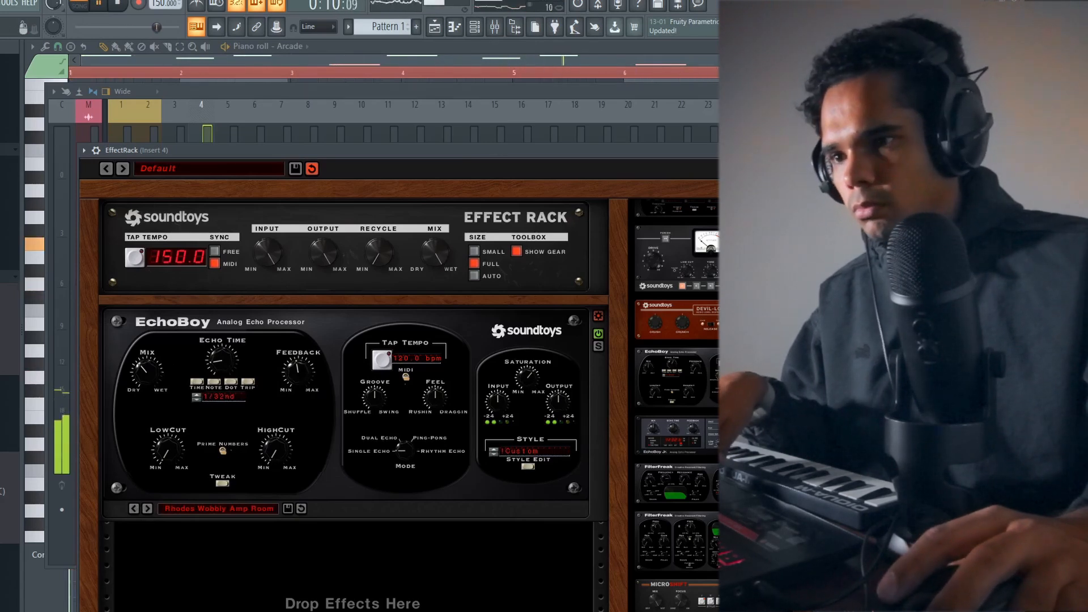
click(907, 170)
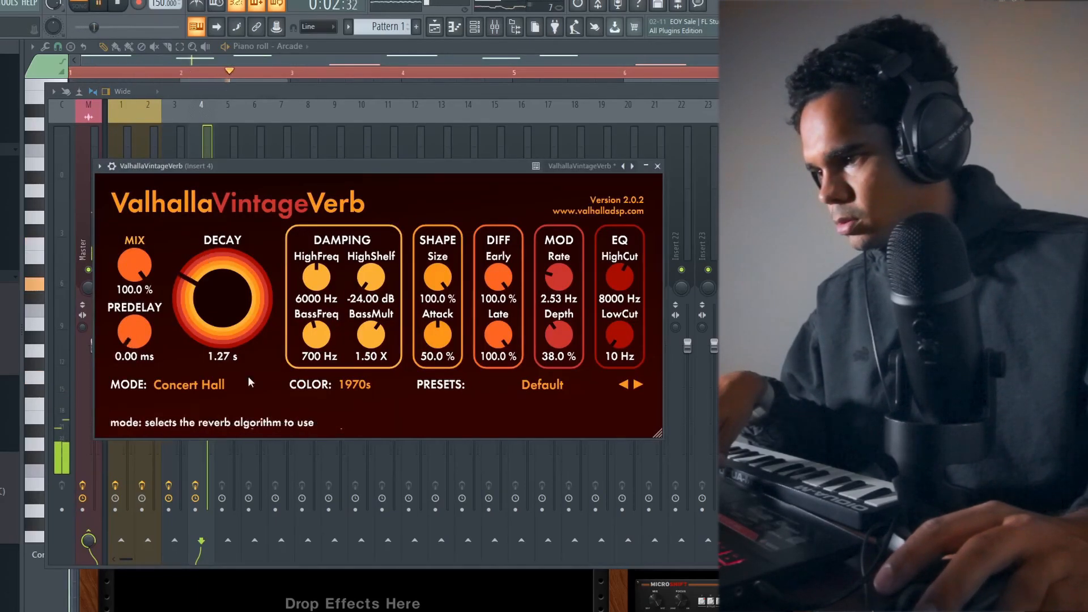
Set ValhallaVintageVerb to Plate mode with LowCut at 770 Hz and adjust its HighCut
click(189, 384)
click(203, 132)
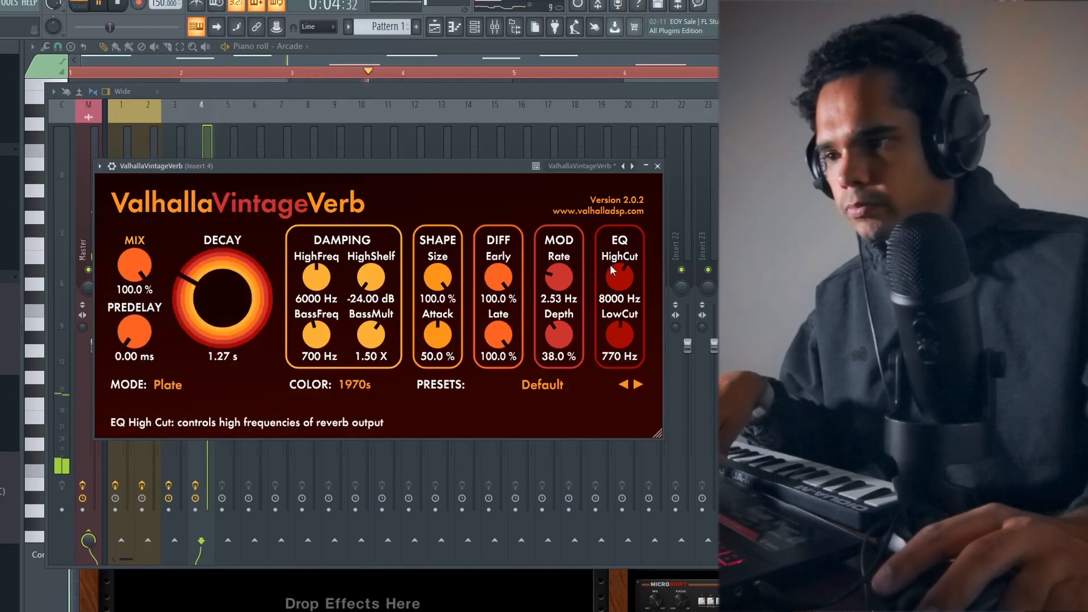
drag(619, 280, 675, 222)
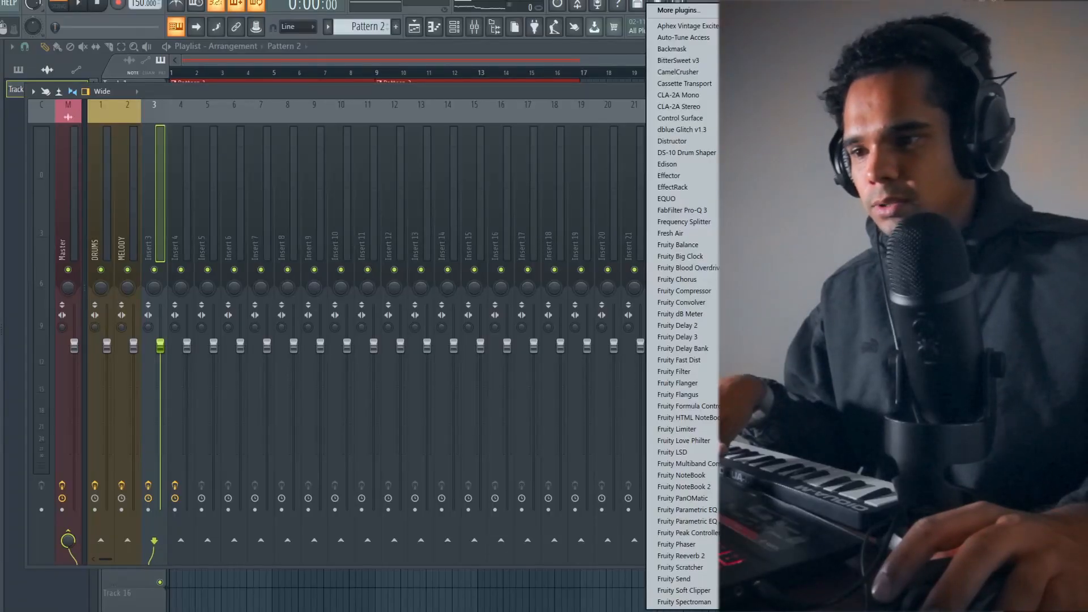
Add ShaperBox 2 to Insert 3 with the Width shaper and give it one of the Basic wave shapes
click(759, 255)
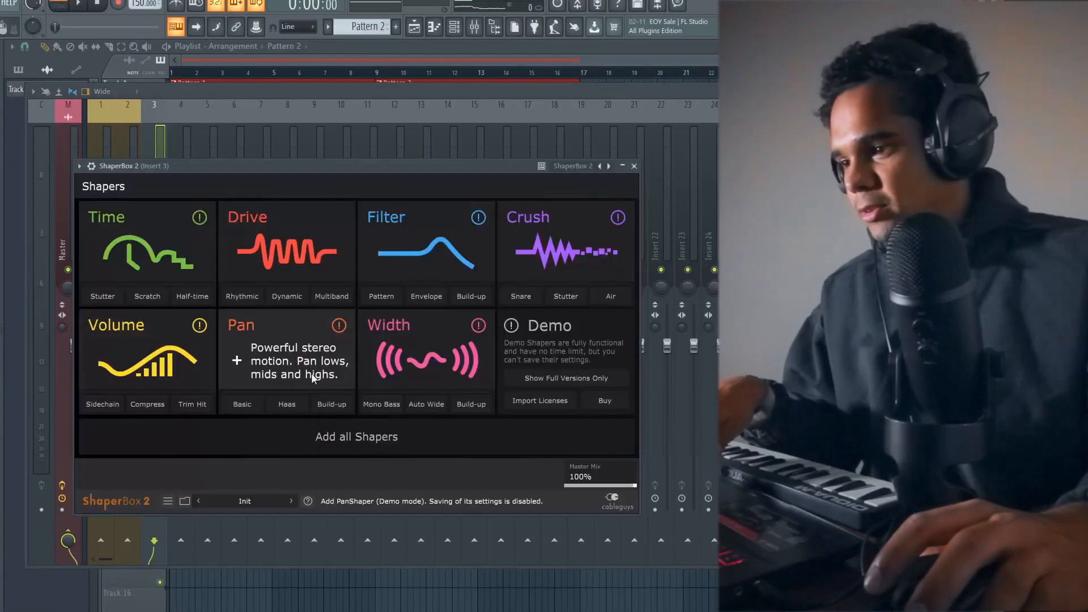
click(429, 355)
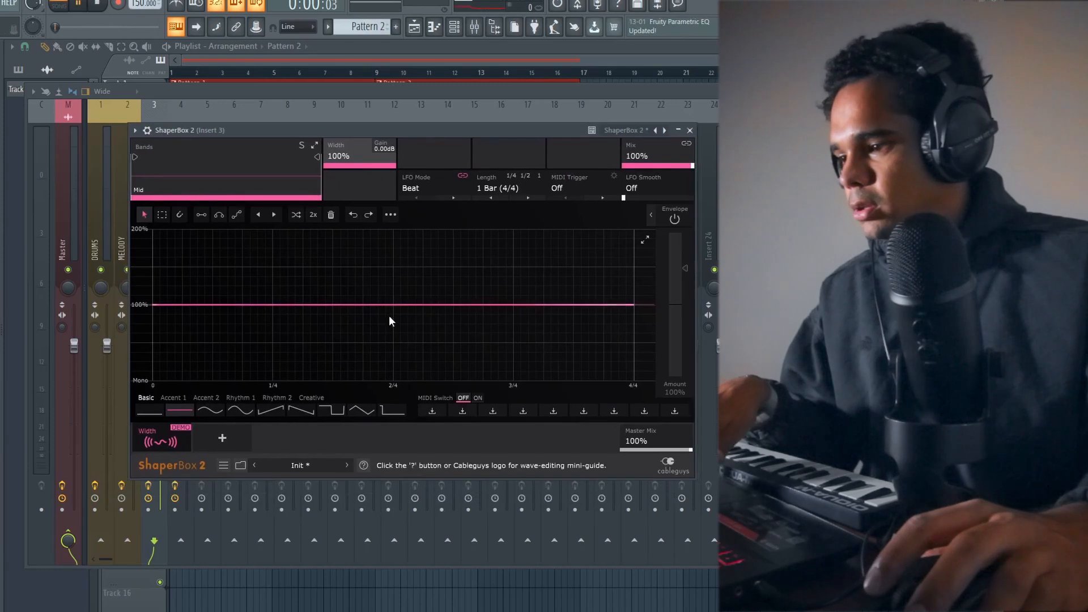
click(211, 410)
click(234, 408)
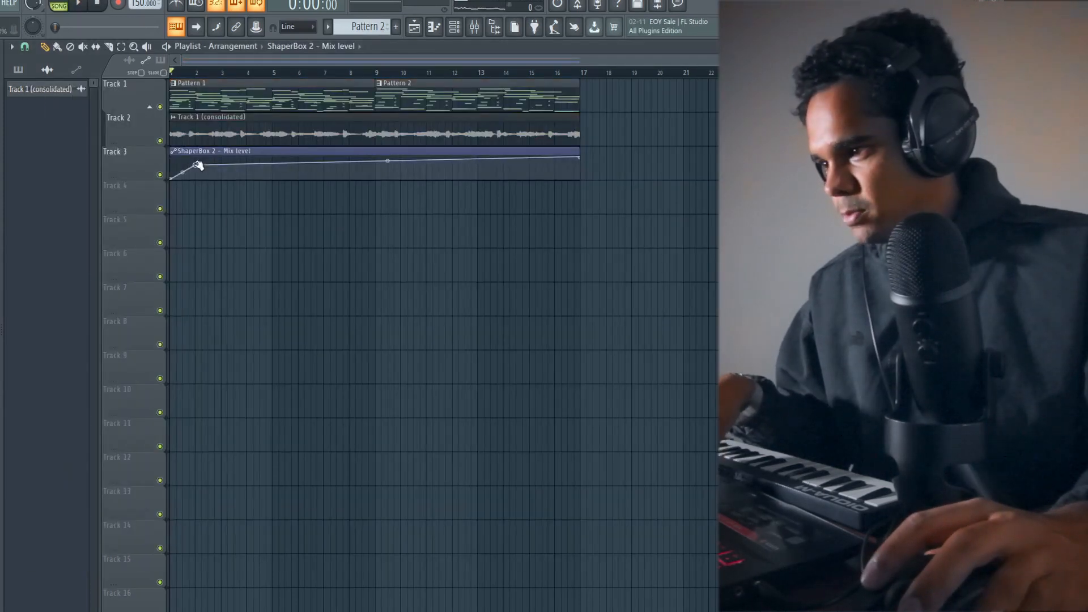
Change the curve setting of the point near bar 2 in the ShaperBox 2 - Mix level automation clip
right_click(198, 165)
click(217, 218)
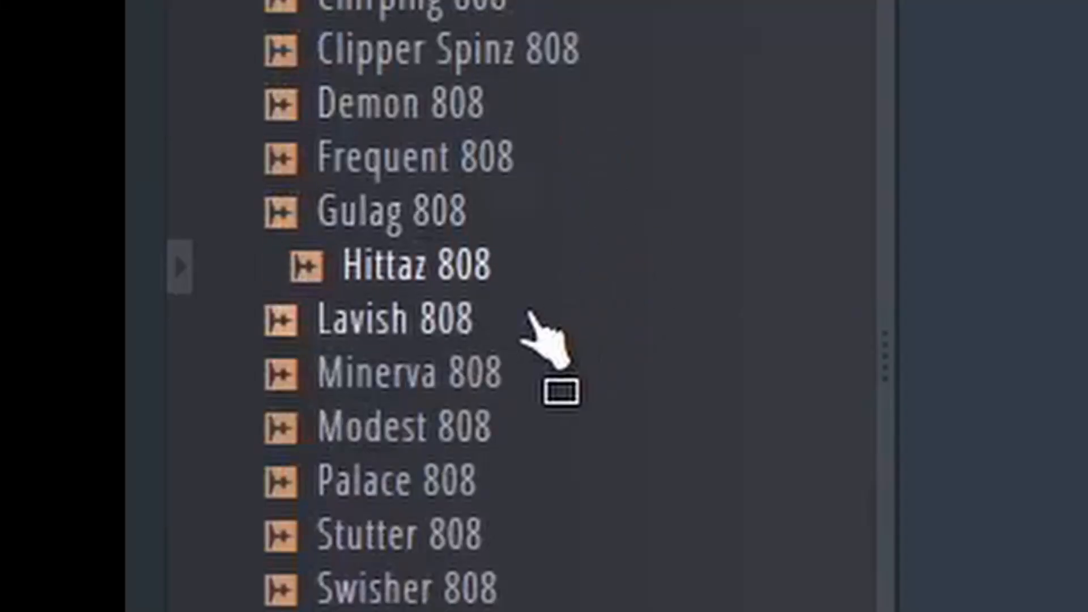
Load the Hittaz 808 sample into a new channel for the bassline
right_click(481, 289)
click(686, 319)
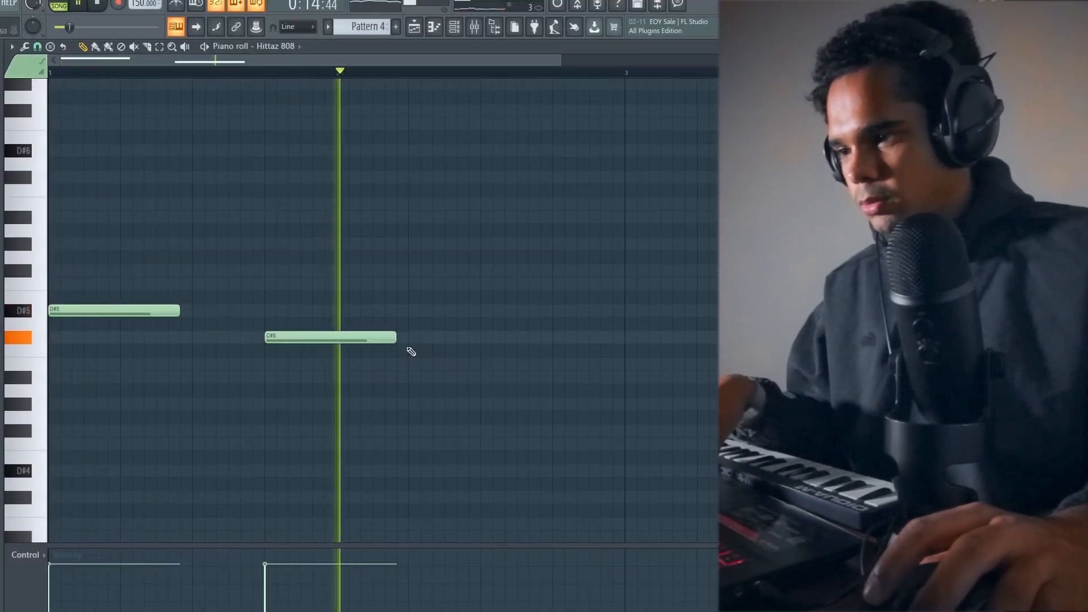
Select the first four bars of Hittaz 808 notes and duplicate them into the following four bars
key(ctrl+a)
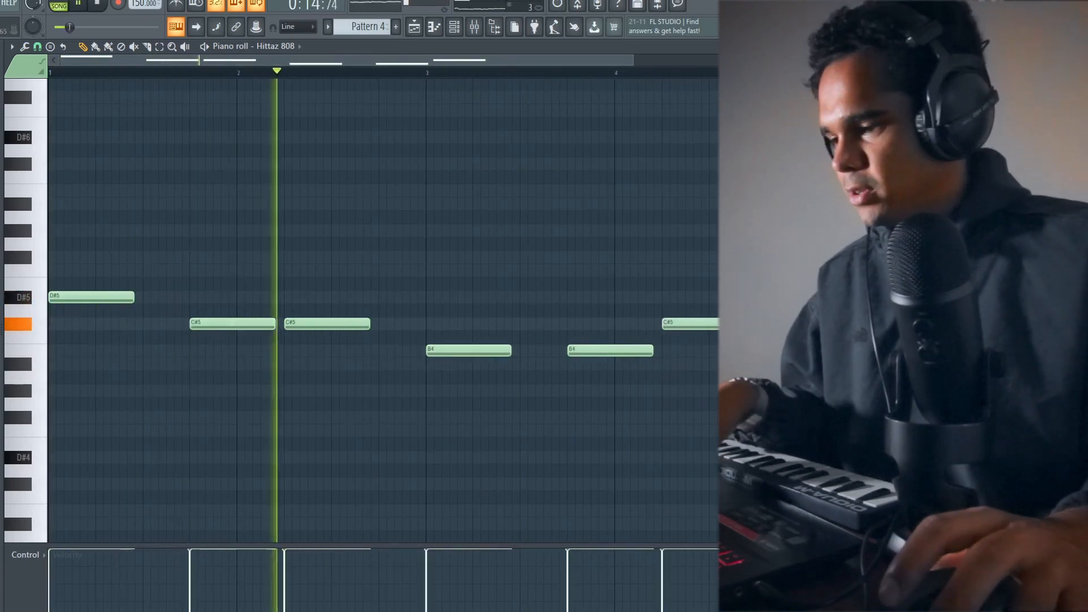
drag(803, 72, 53, 72)
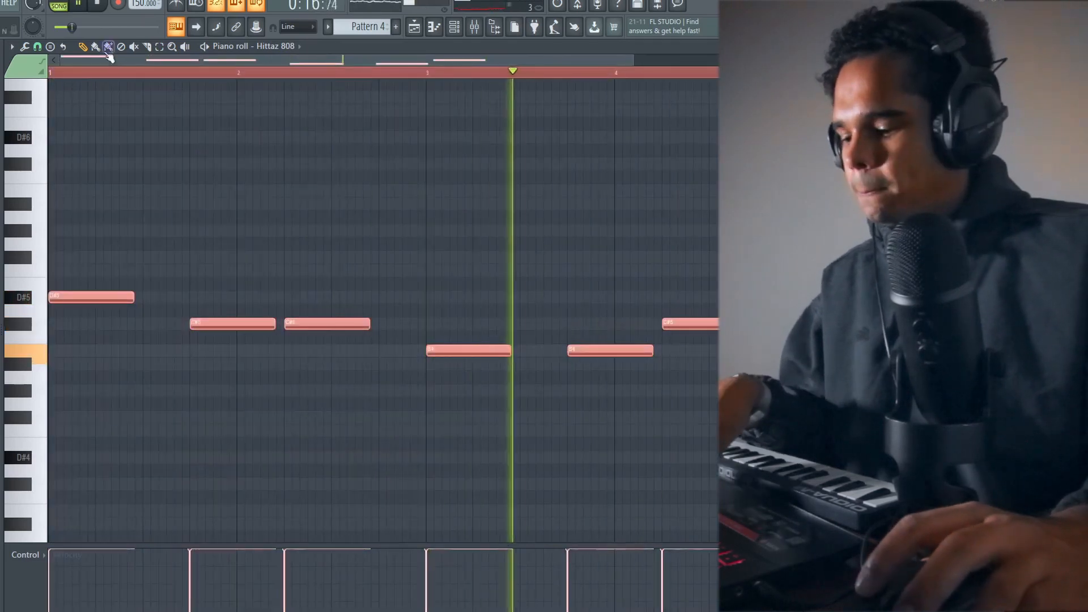
key(ctrl+b)
scroll(623, 215, down, 4)
ctrl+click(423, 83)
click(436, 27)
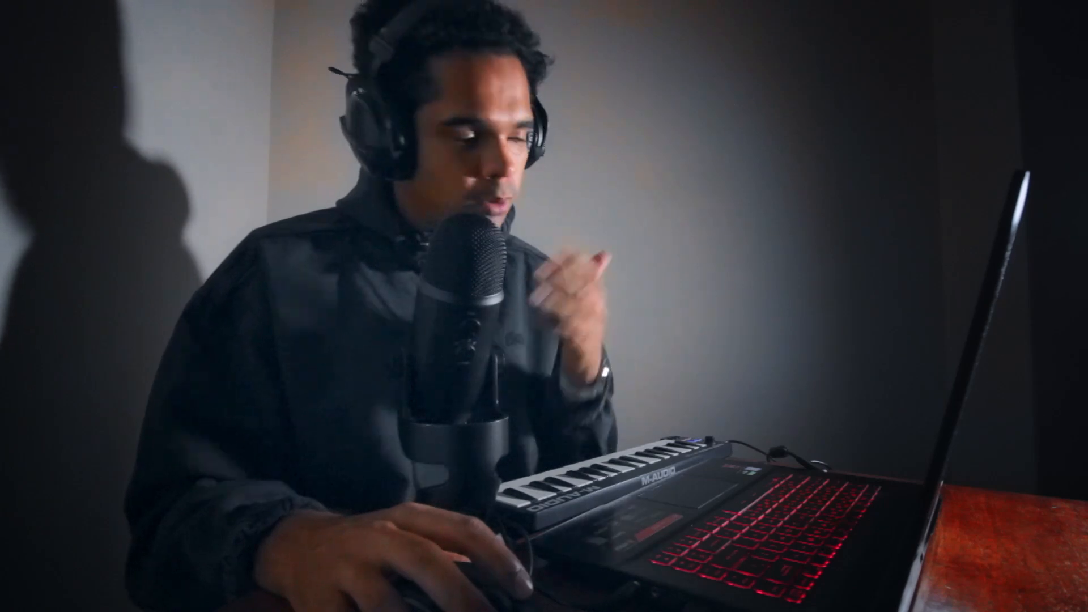
Audition clap samples such as Canned Clap and Heart Clap and load Destroyer Clap into a new channel
click(658, 187)
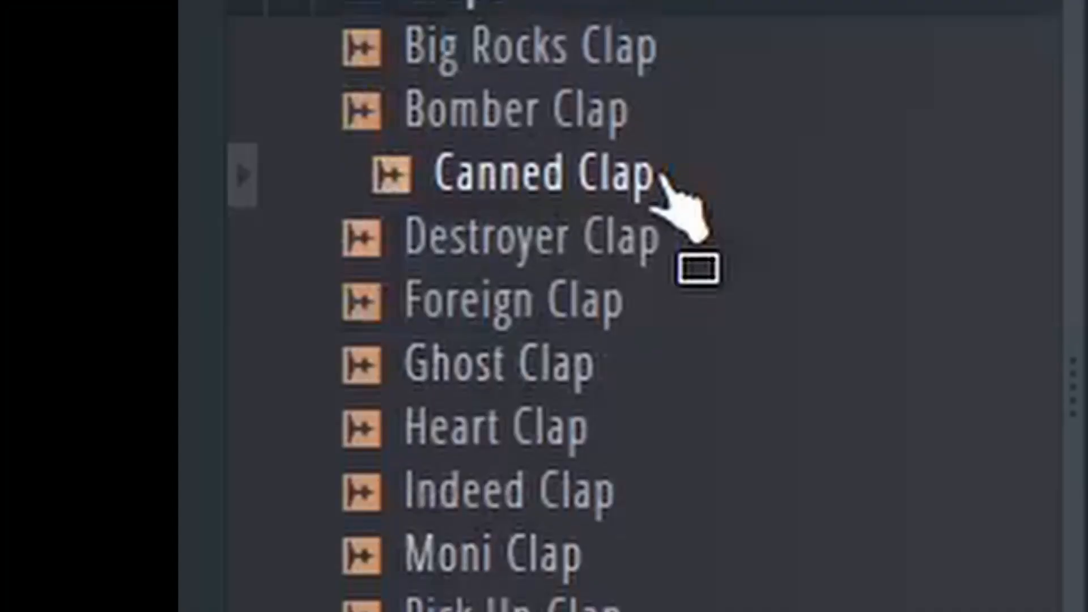
click(680, 366)
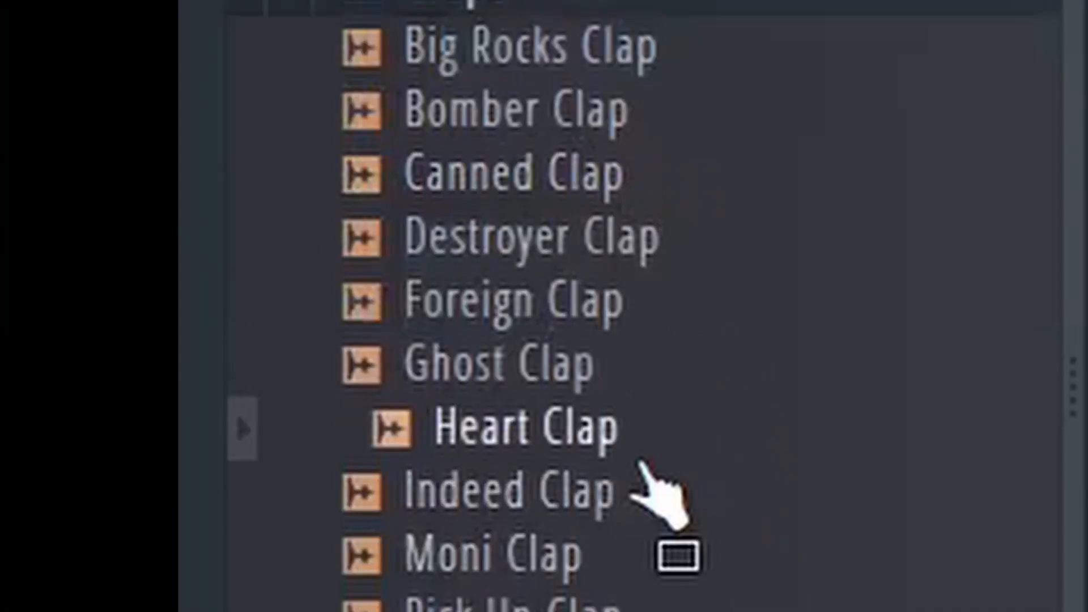
click(573, 195)
click(592, 255)
right_click(629, 227)
click(754, 318)
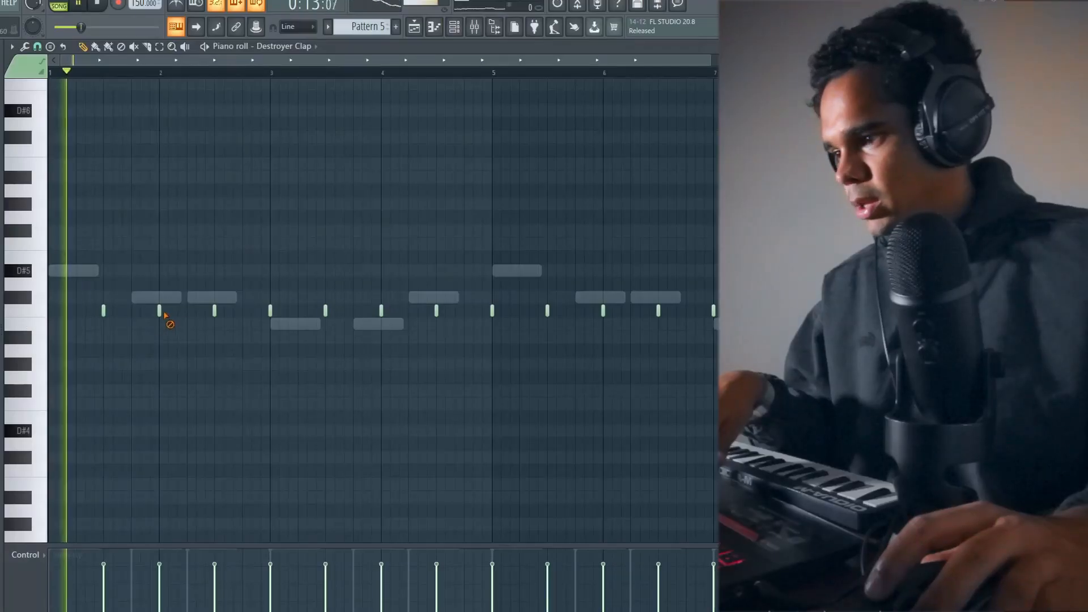
Delete the Destroyer Clap notes at the starts of bars 2 to 7, keeping only the mid-bar claps
right_click(161, 311)
right_click(269, 311)
right_click(382, 312)
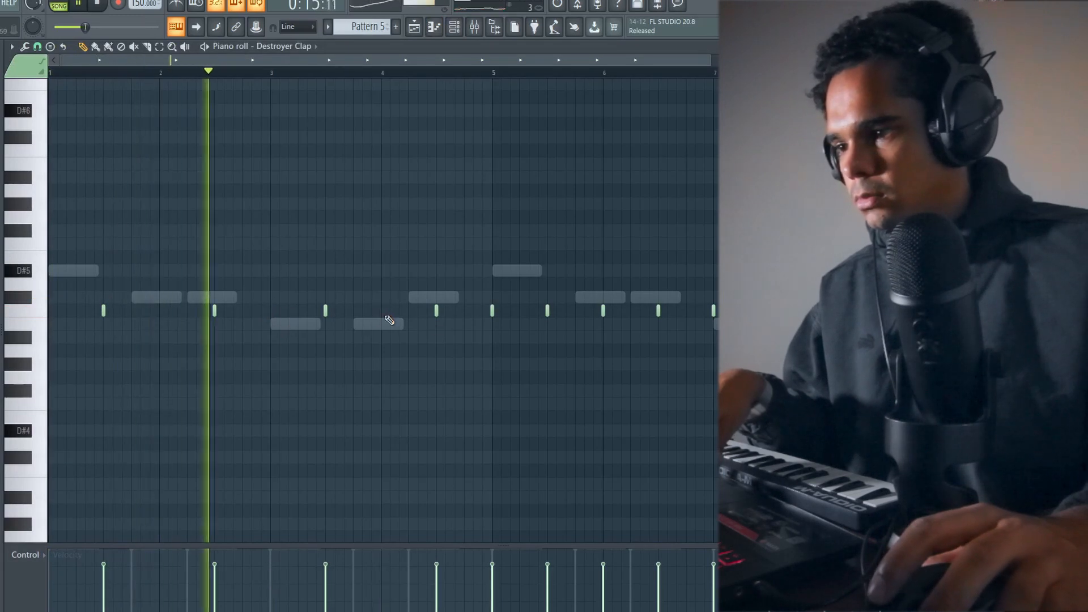
right_click(492, 311)
right_click(603, 312)
right_click(714, 311)
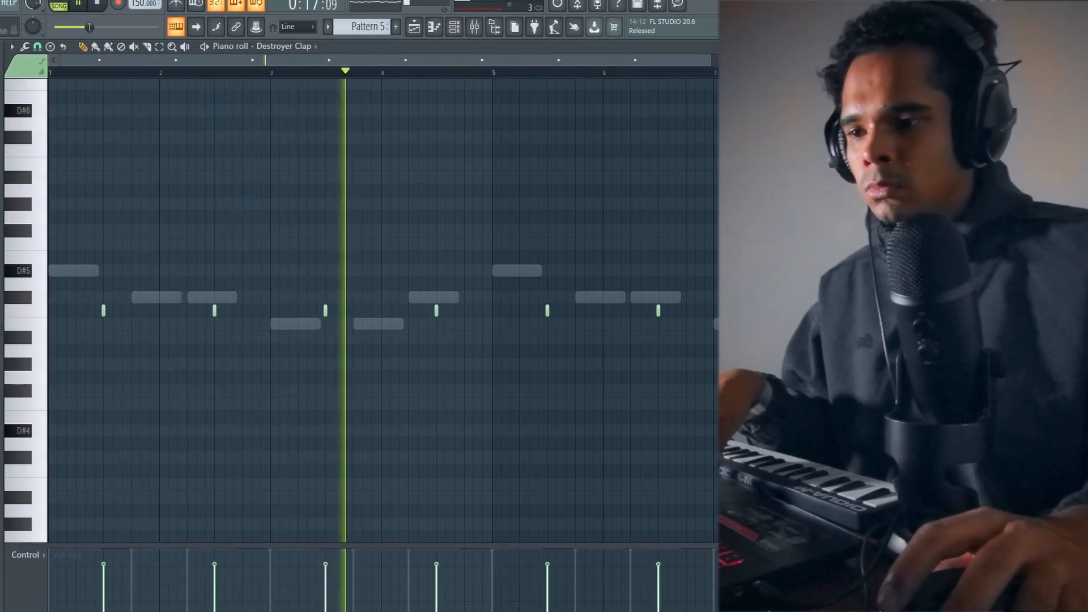
Toggle playback and pick the Shard HI Hat sample for the drum pattern
key(space)
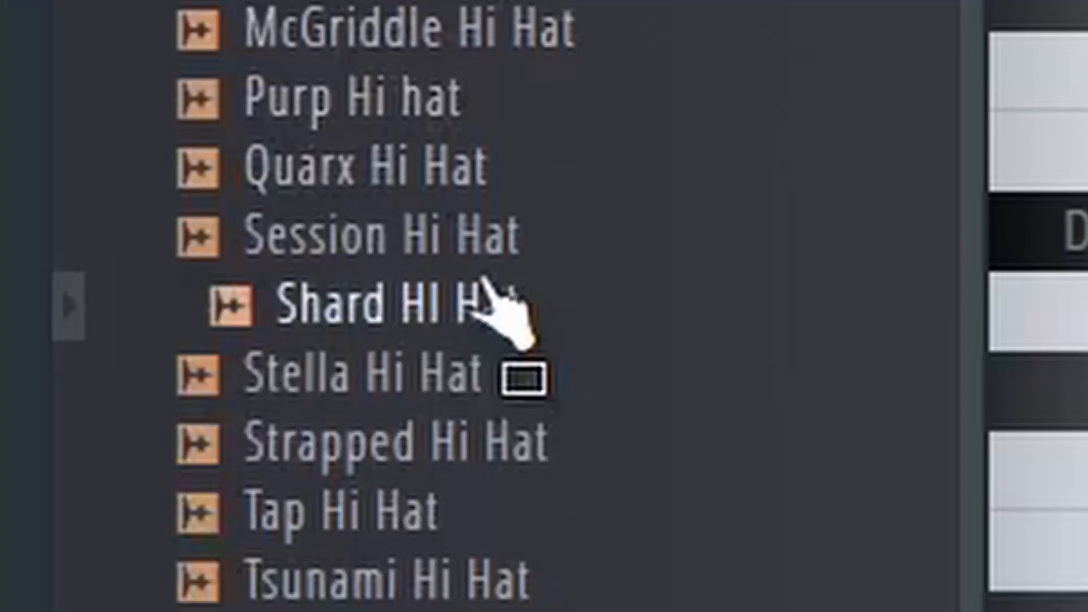
drag(498, 303, 485, 279)
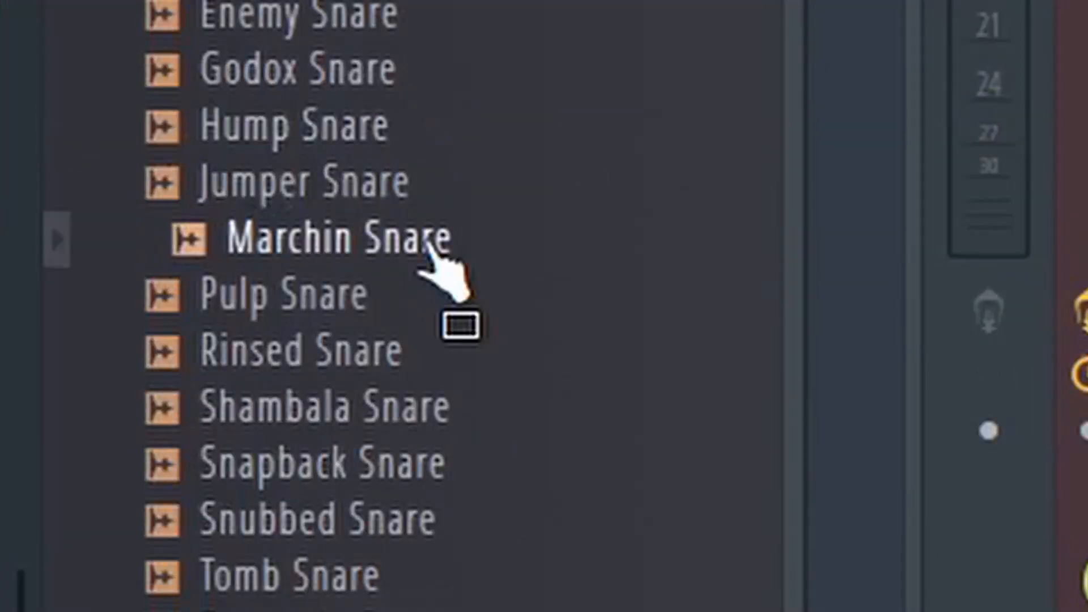
Load Marchin Snare and reduce its part to the hit just after bar 2, lowered two semitones and repeated every two bars
right_click(442, 255)
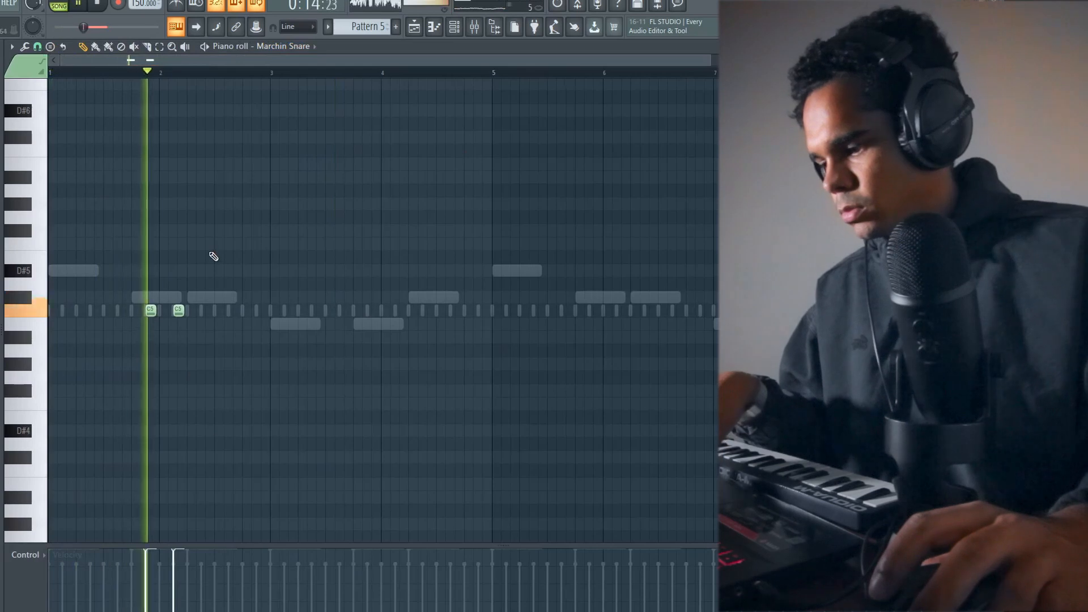
key(ctrl+a)
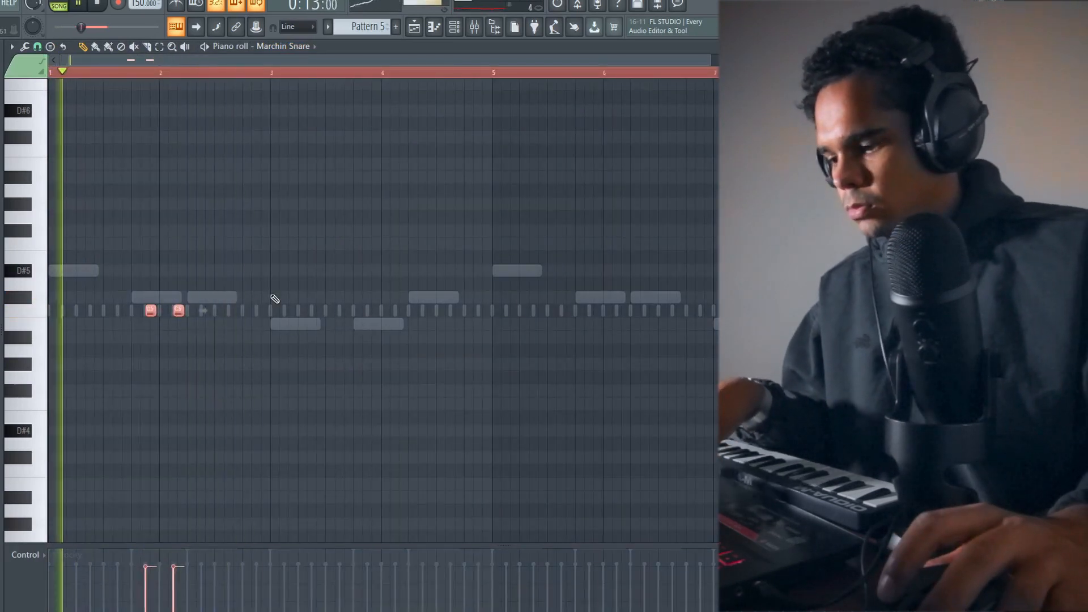
ctrl+click(278, 153)
right_click(150, 311)
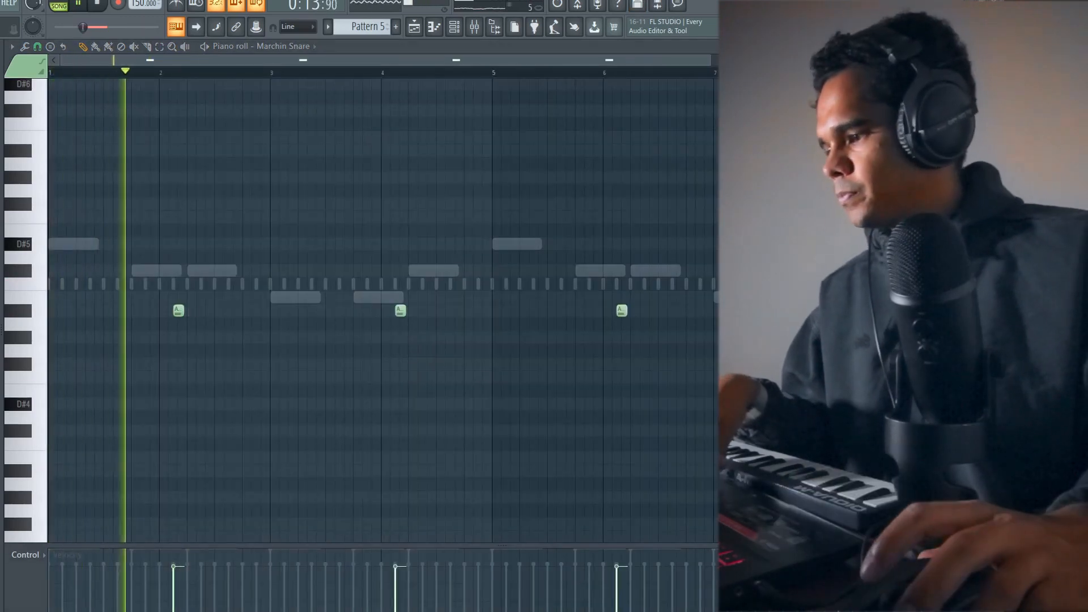
key(space)
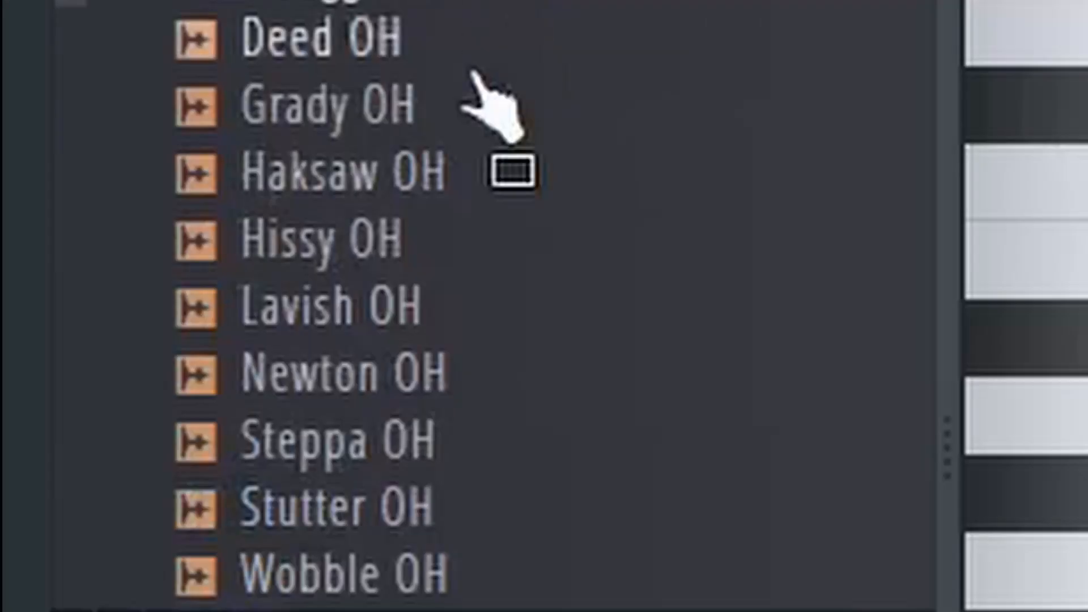
Load the Lavish OH sample into a new channel and place one open-hat note in bar 1
click(505, 306)
right_click(474, 340)
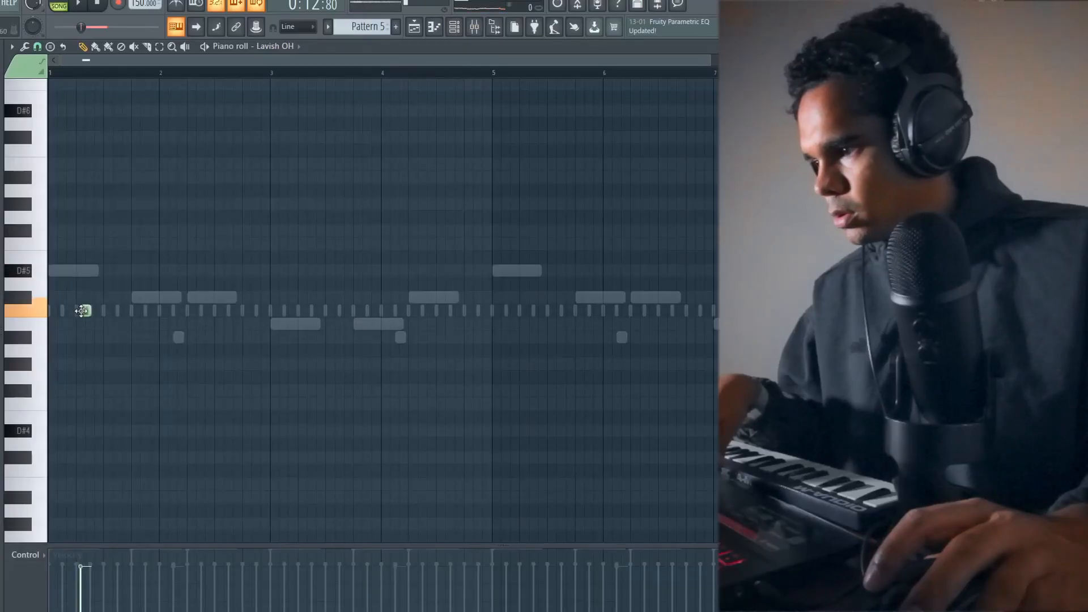
key(space)
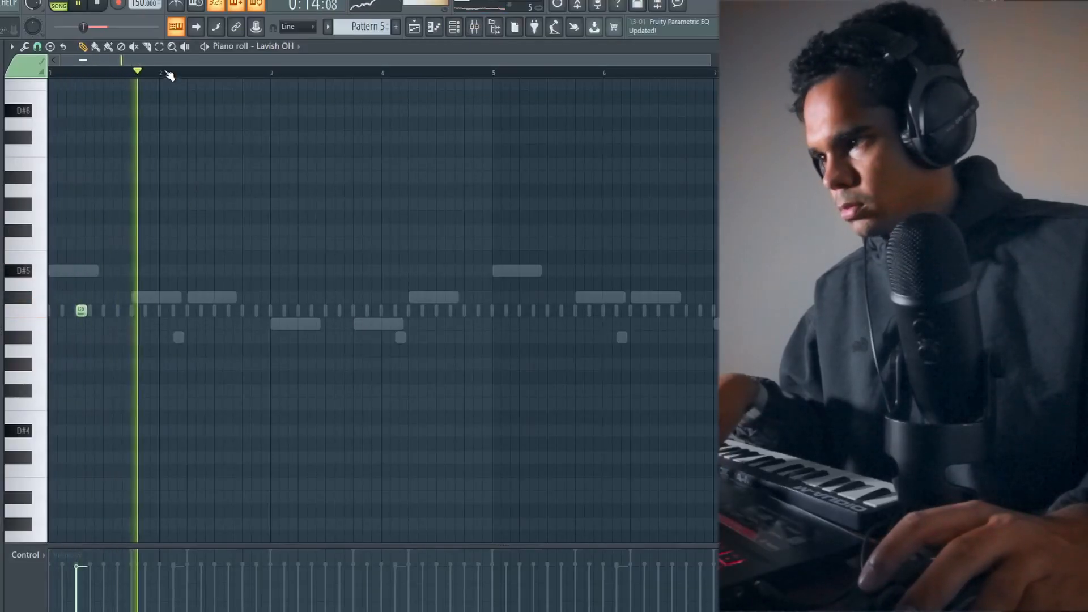
Select the first two bars of the Lavish OH part and duplicate the open hat every two bars across the pattern
key(ctrl+a)
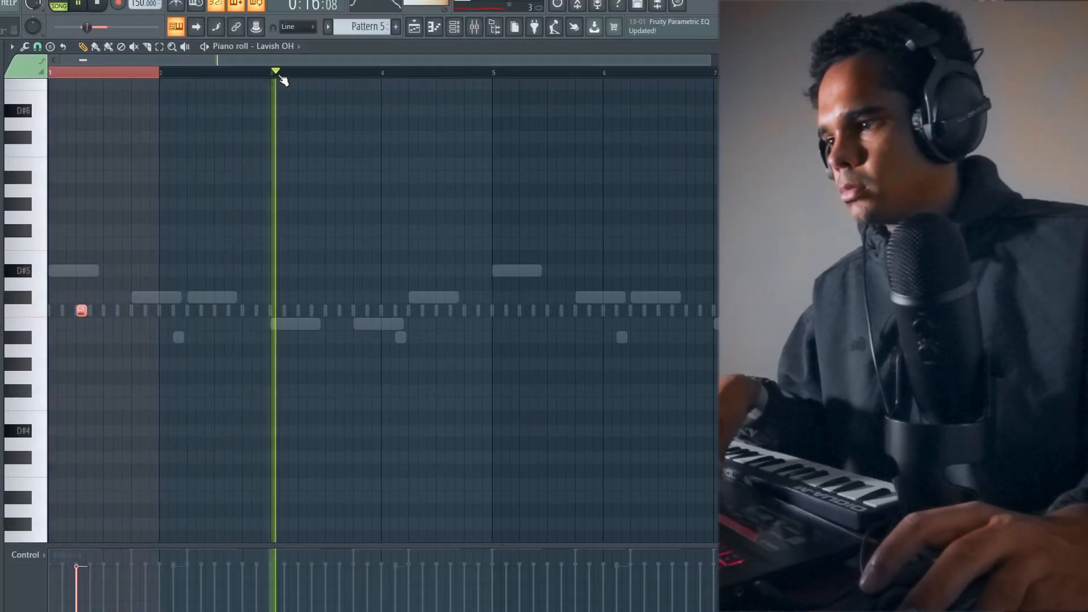
drag(273, 74, 51, 80)
key(ctrl+b)
key(ctrl+b)
key(ctrl+b)
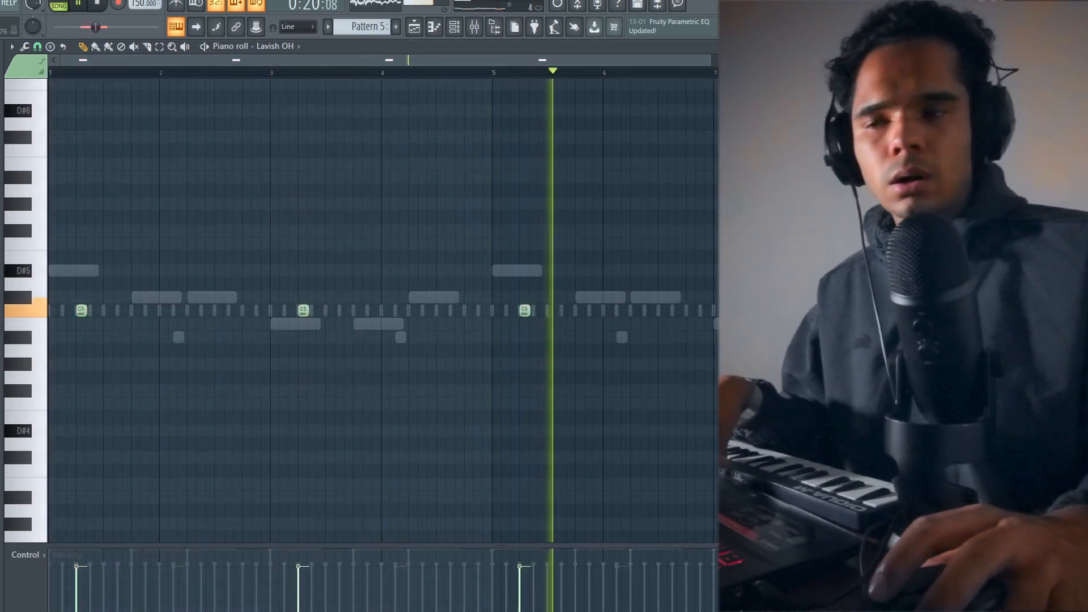
Open the Track 1 (consolidated) audio clip from Track 3 of the playlist and return to the arrangement
click(416, 27)
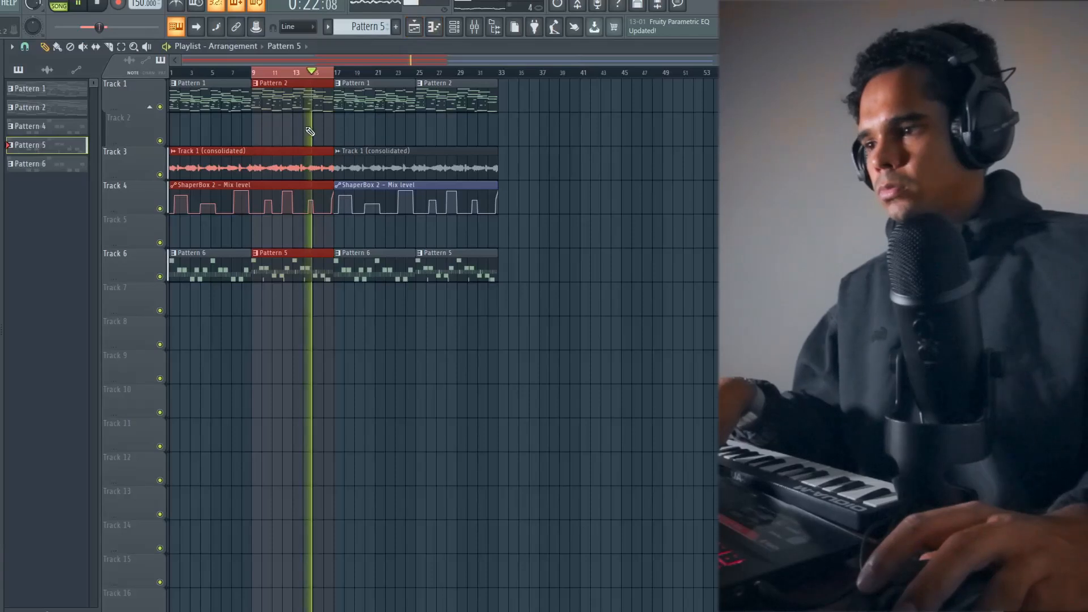
double_click(301, 165)
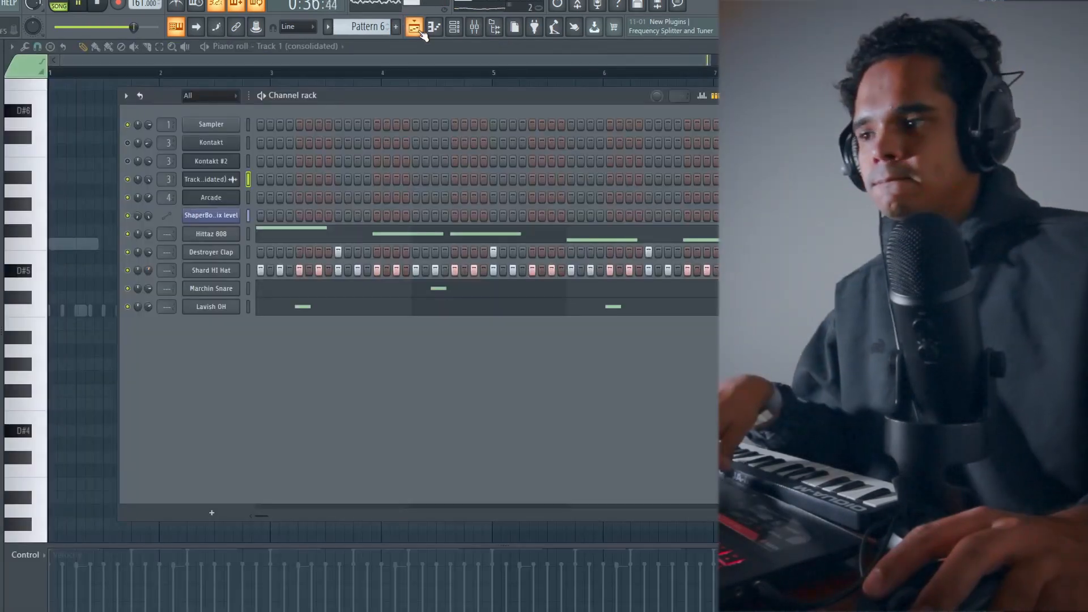
click(421, 31)
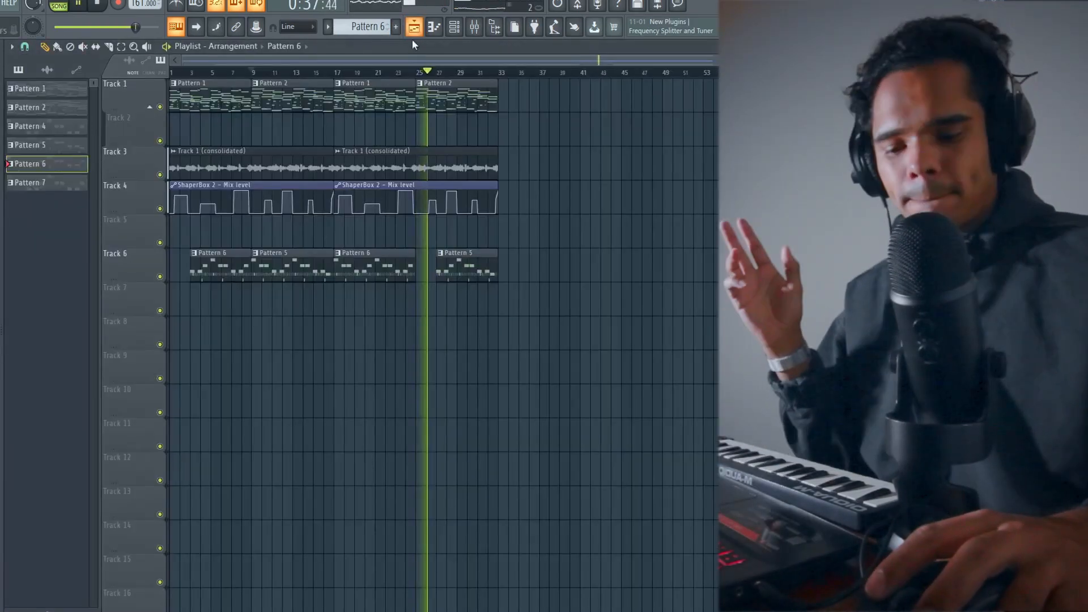